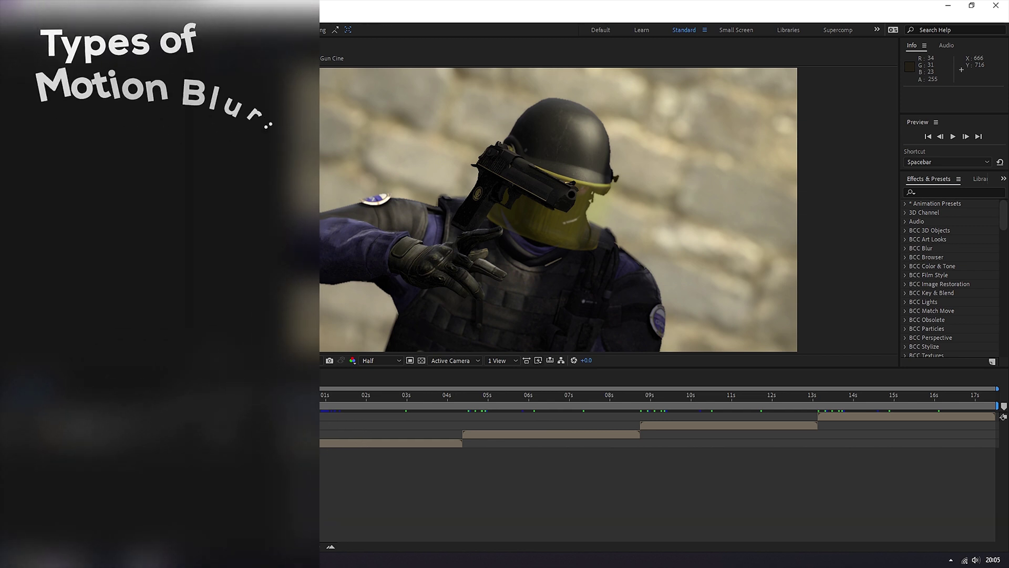
- Select the Force MB W/ OCIO layer and look up the S_OCIOTransform effect
left_click(551, 434)
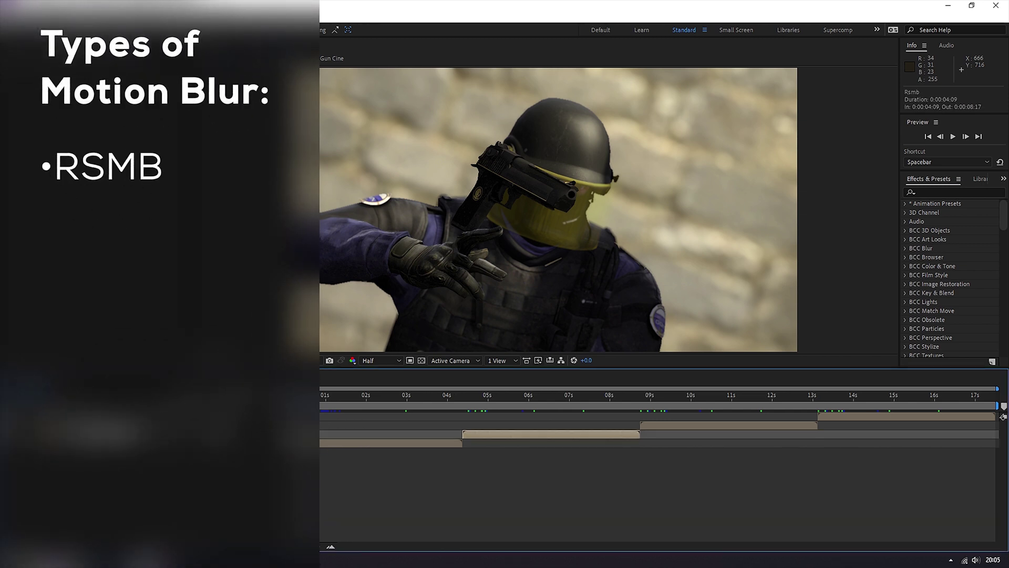
key("ctrl+Up")
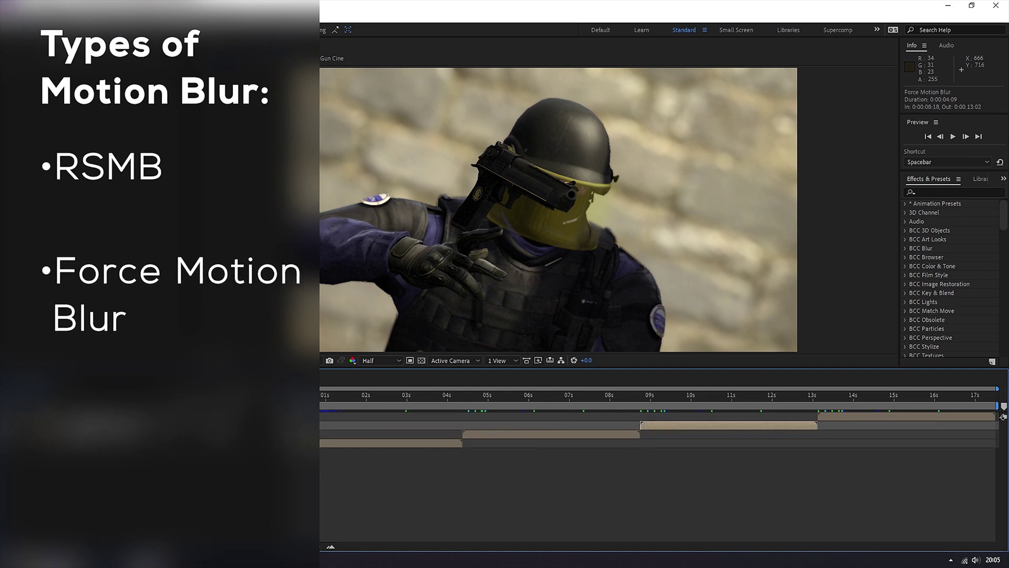
key("ctrl+Up")
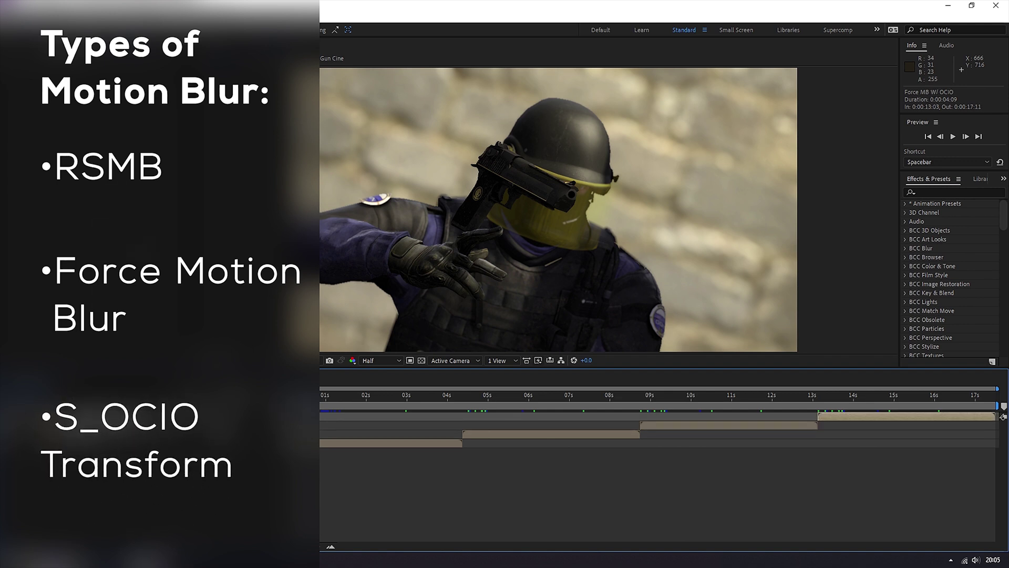
key("ctrl+space")
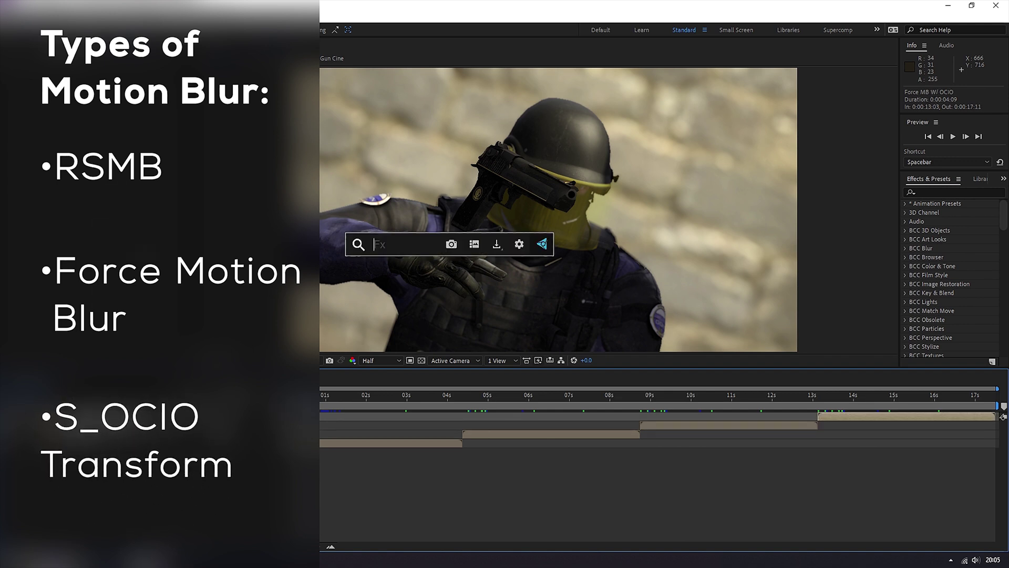
type("s_ocio")
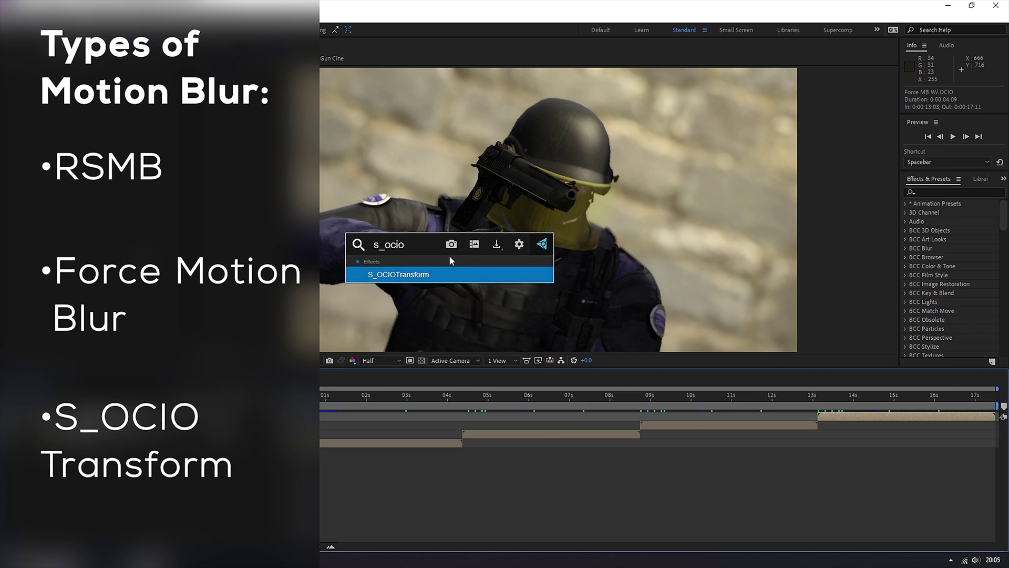
left_click(355, 269)
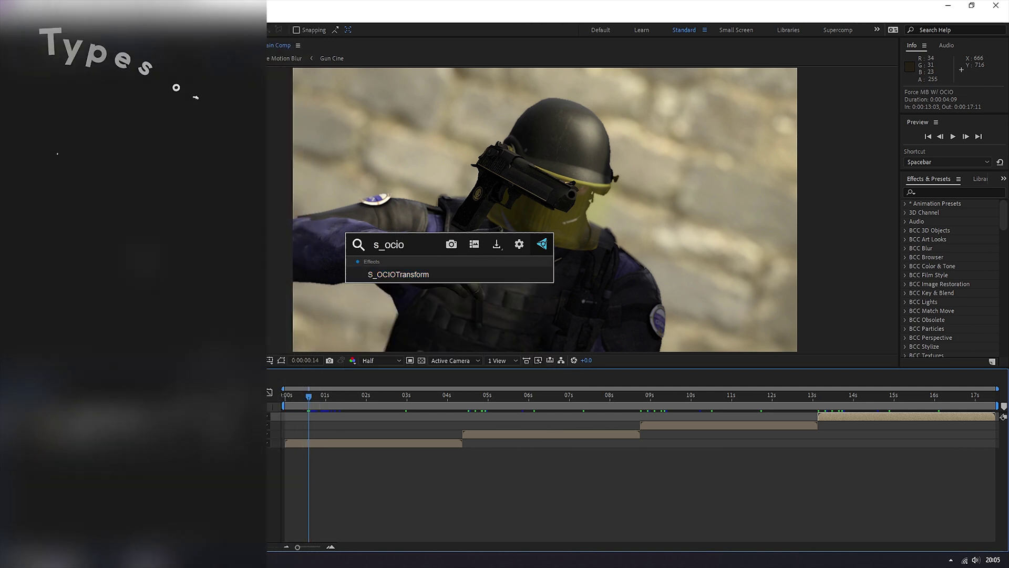
key("Escape")
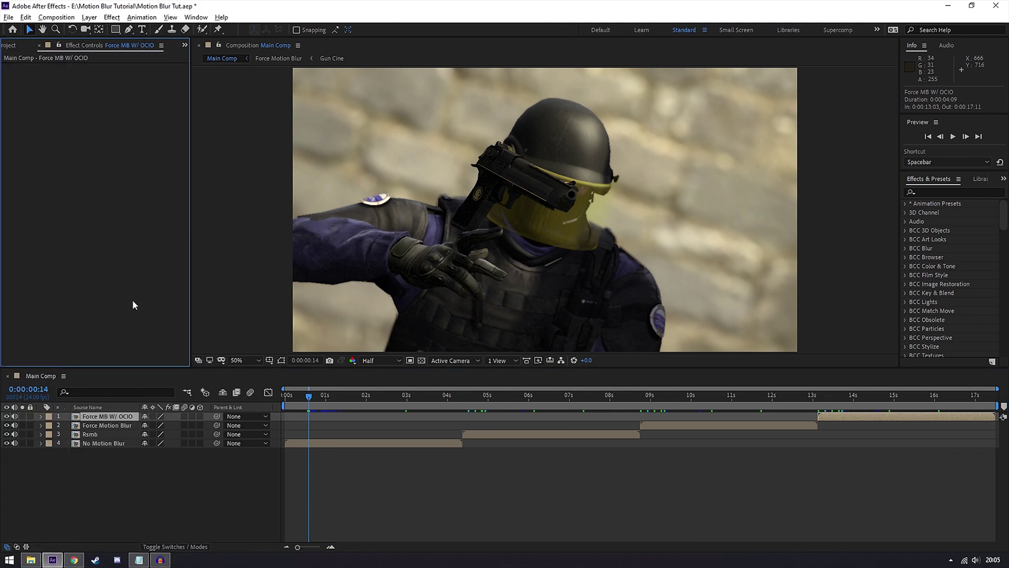
- Review the No Motion Blur and Player Cine precomps, then close them and return to Main Comp
double_click(115, 443)
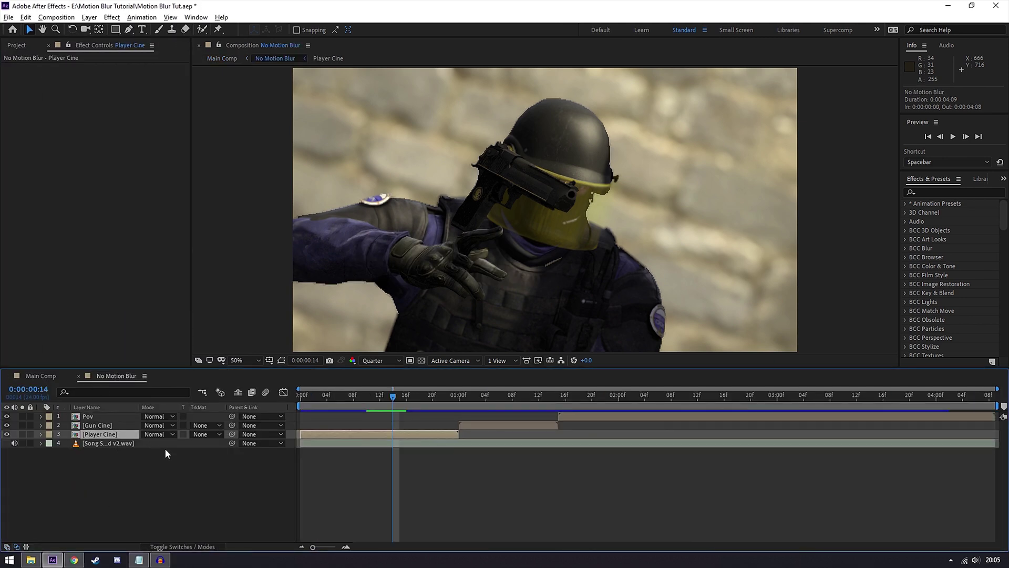
left_click_drag(408, 395, 904, 414)
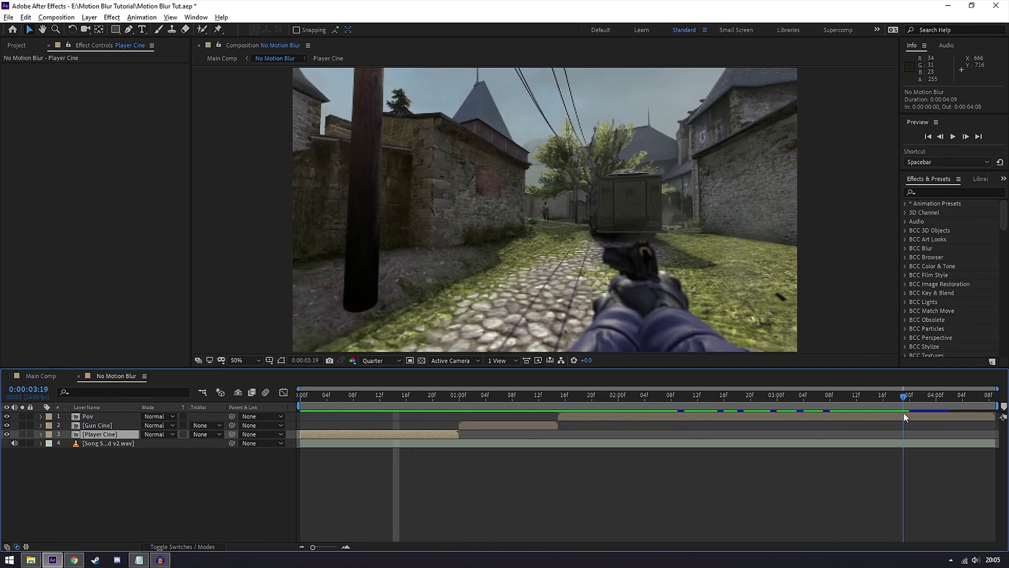
double_click(93, 435)
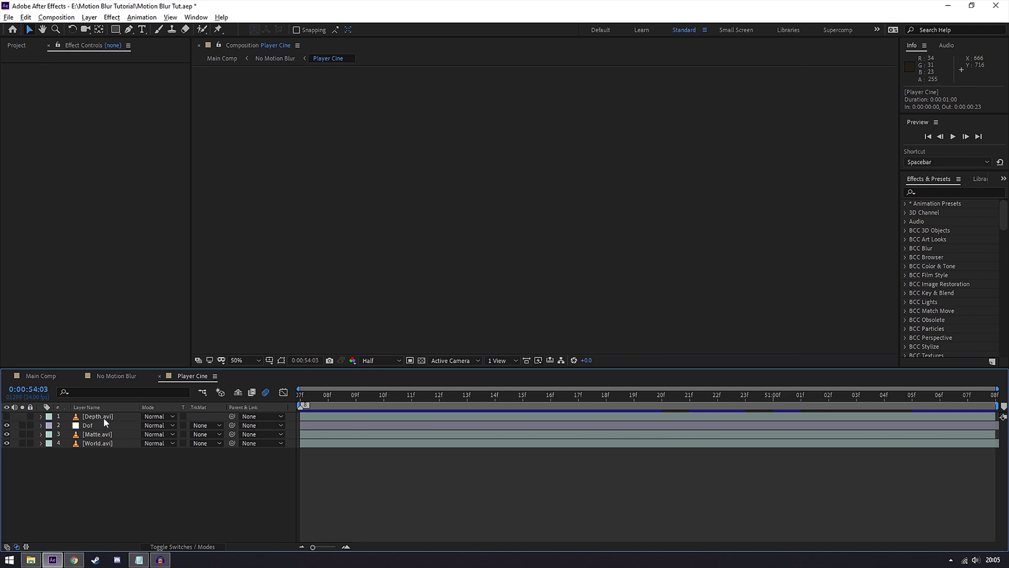
left_click(99, 426)
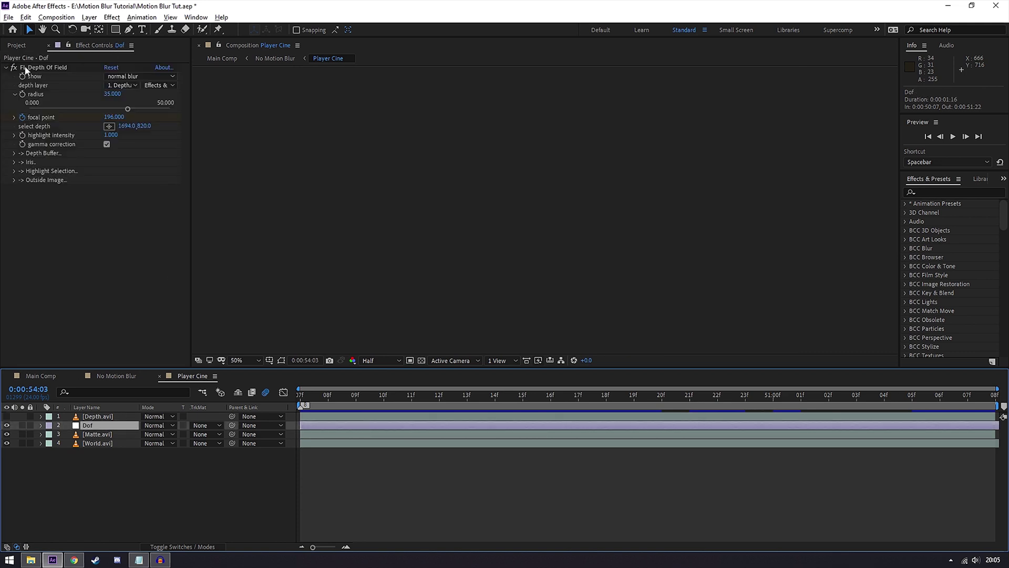
left_click(102, 435)
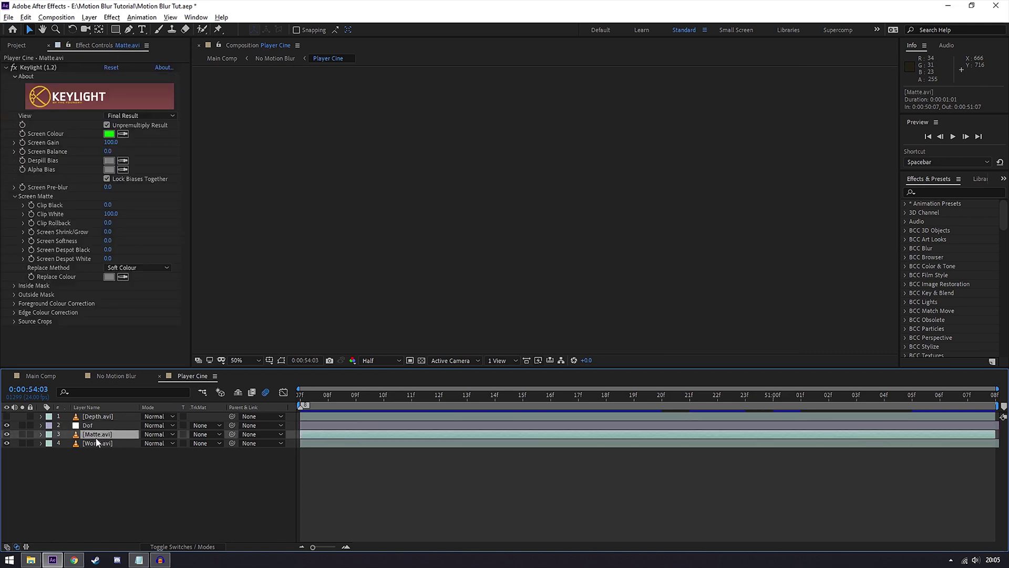
left_click(102, 444)
left_click(357, 403)
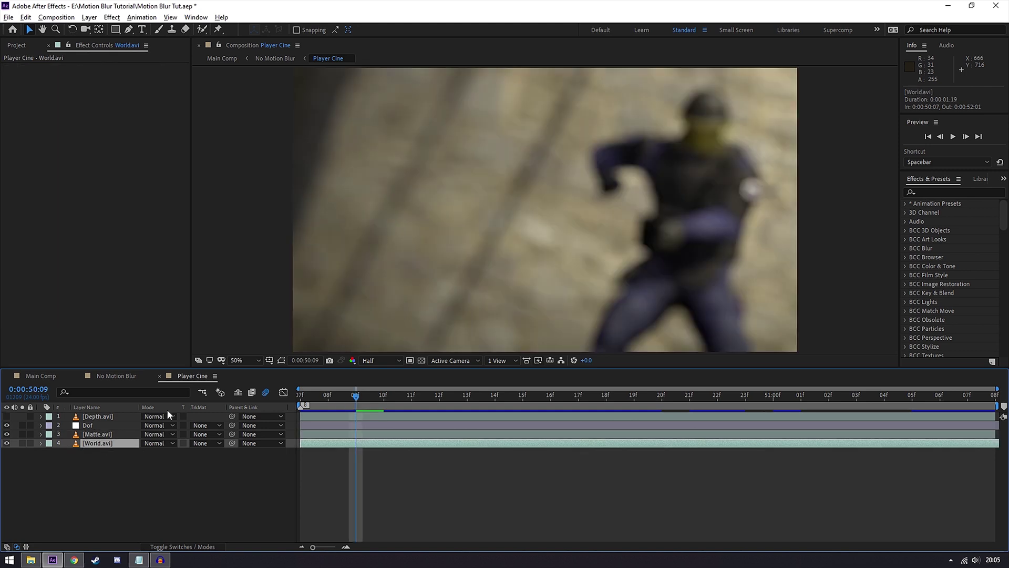
left_click(55, 380)
left_click(79, 376)
left_click(79, 376)
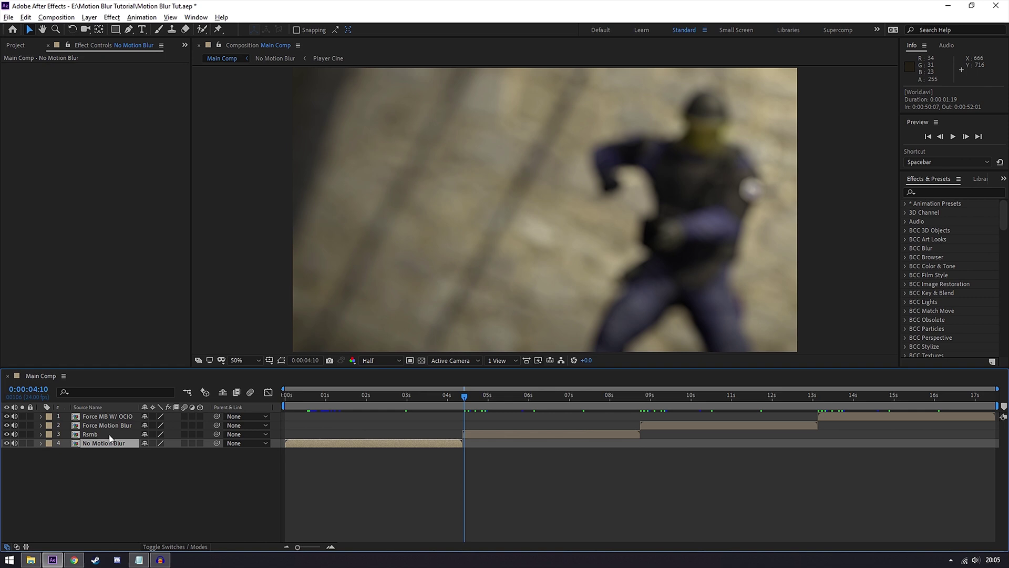
- In the Rsmb precomp at frame 3, apply the RSMB effect via FX Console
double_click(110, 436)
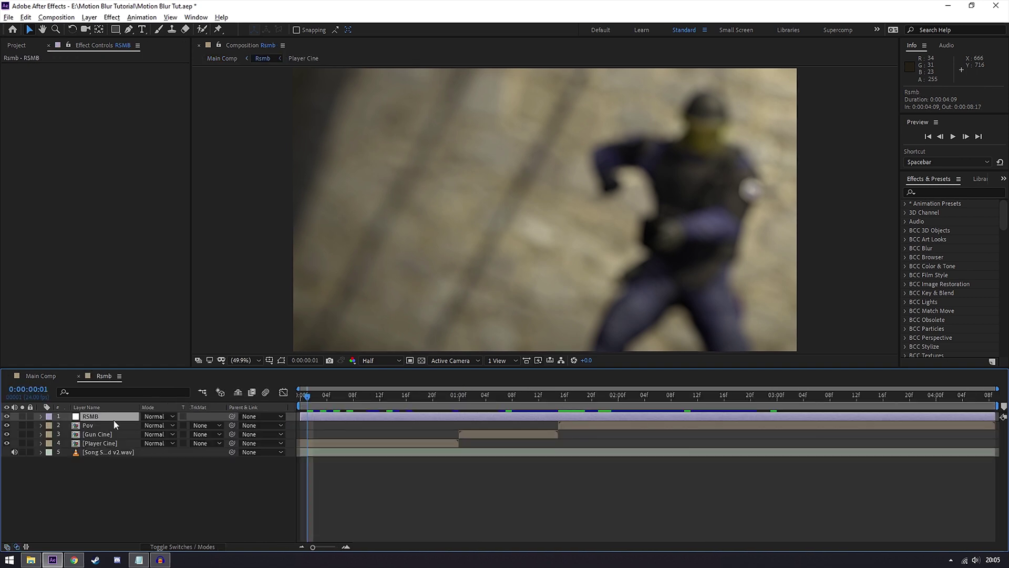
left_click_drag(313, 406, 323, 400)
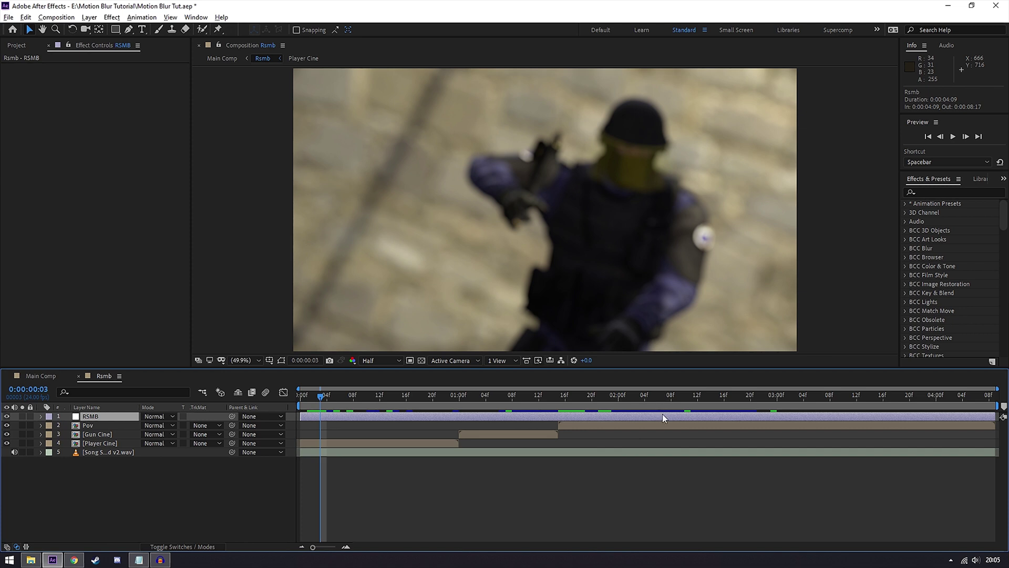
key("ctrl+space")
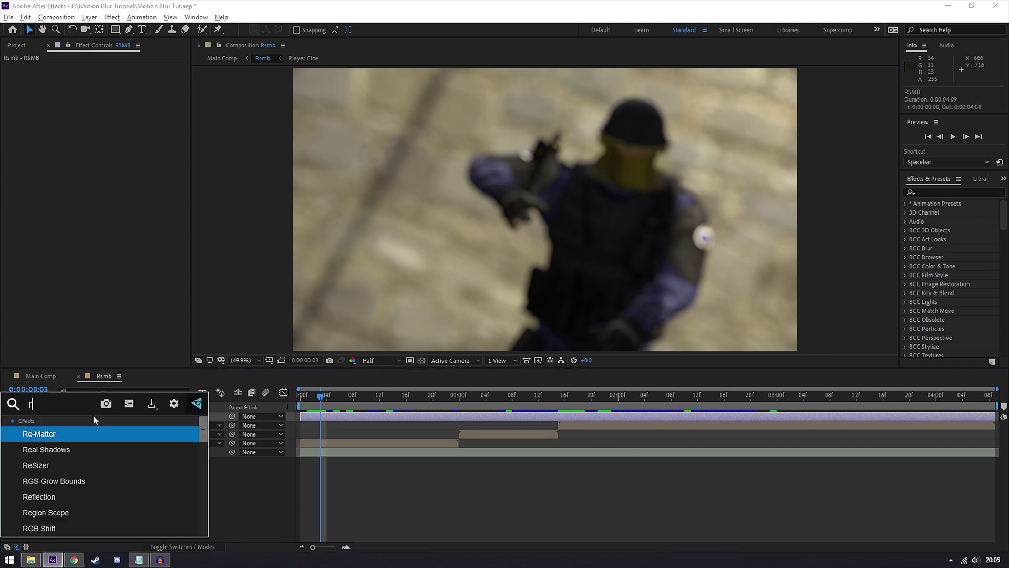
type("rsmb")
key("Down")
key("Down")
key("Return")
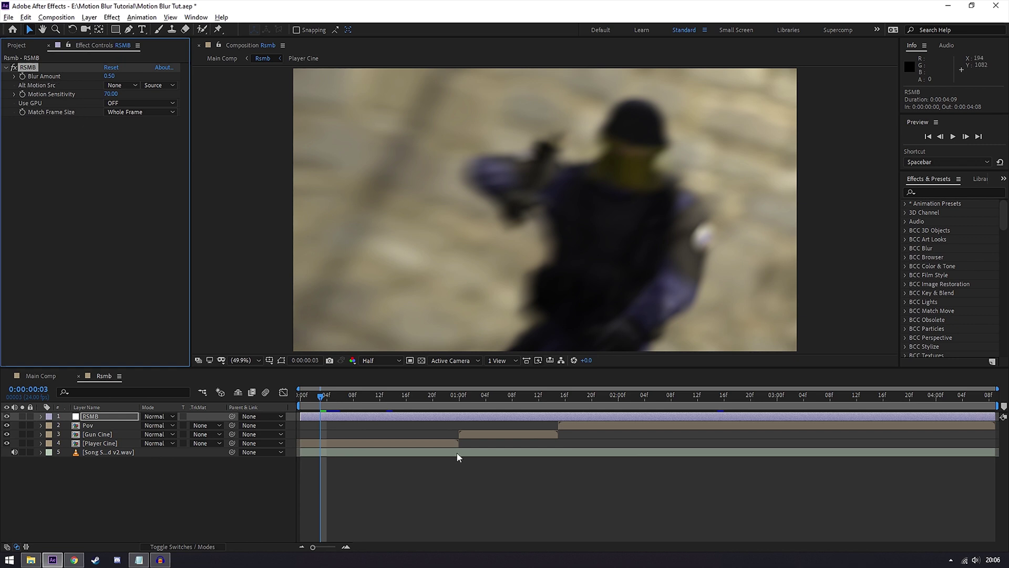
- Set RSMB Blur Amount to 0.35, Motion Sensitivity to 40, and GPU use when supported
left_click(389, 404)
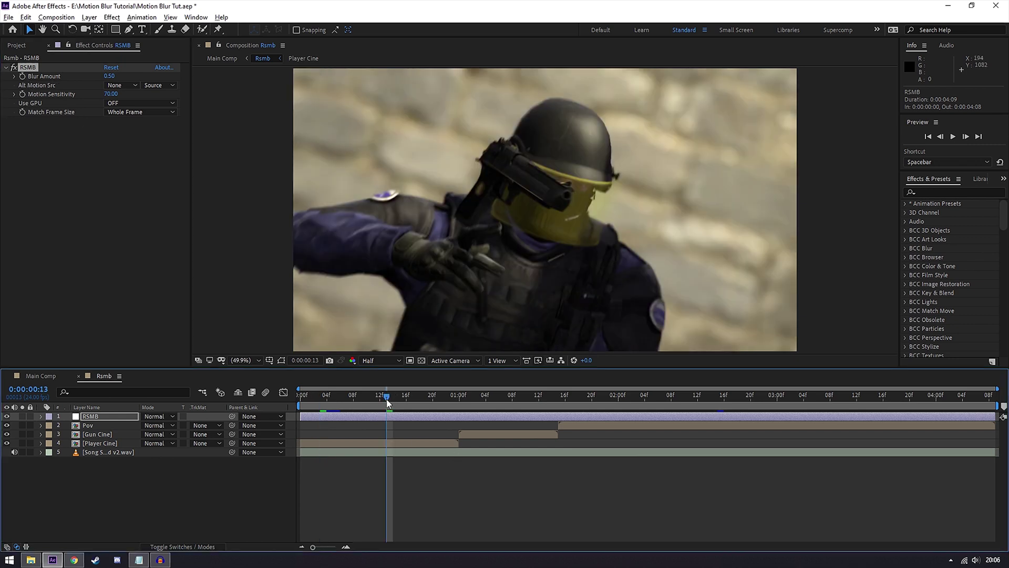
left_click(111, 76)
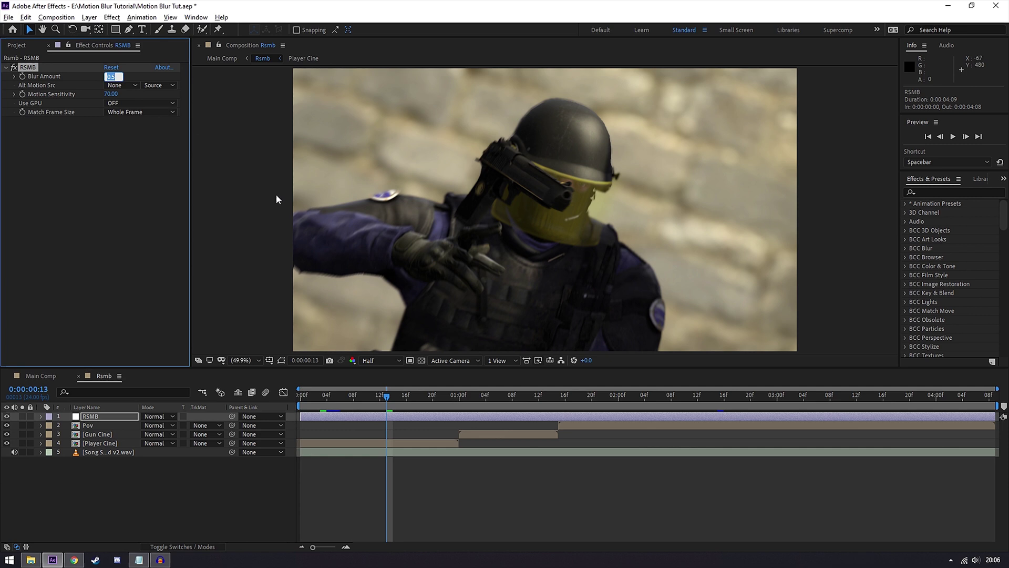
type("0.35")
key("Tab")
type("40")
left_click(109, 167)
left_click(121, 103)
left_click(163, 138)
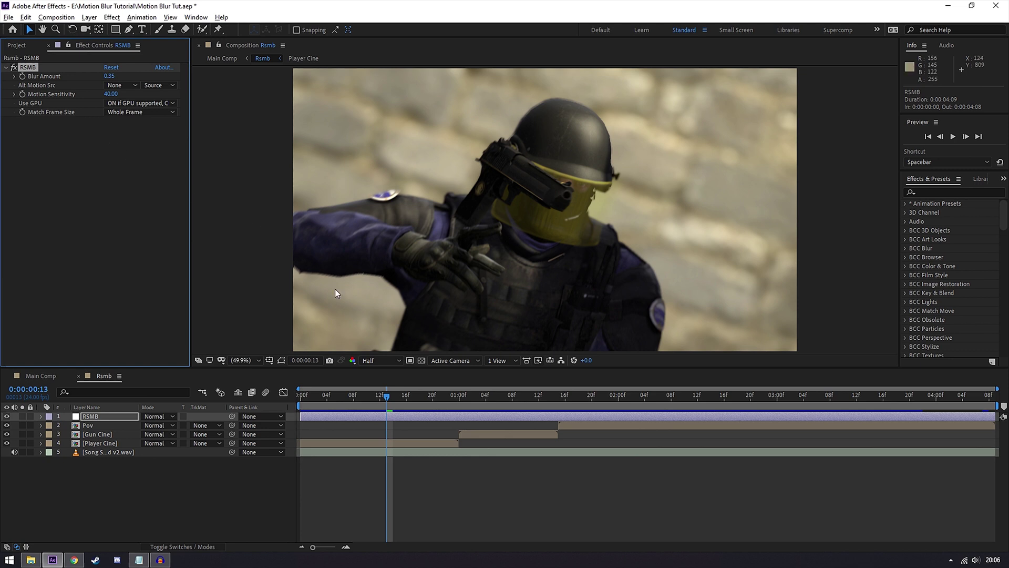
- Scrub the alley POV shot around 02:15 to judge the blur, then deselect the layer
left_click_drag(388, 401, 718, 426)
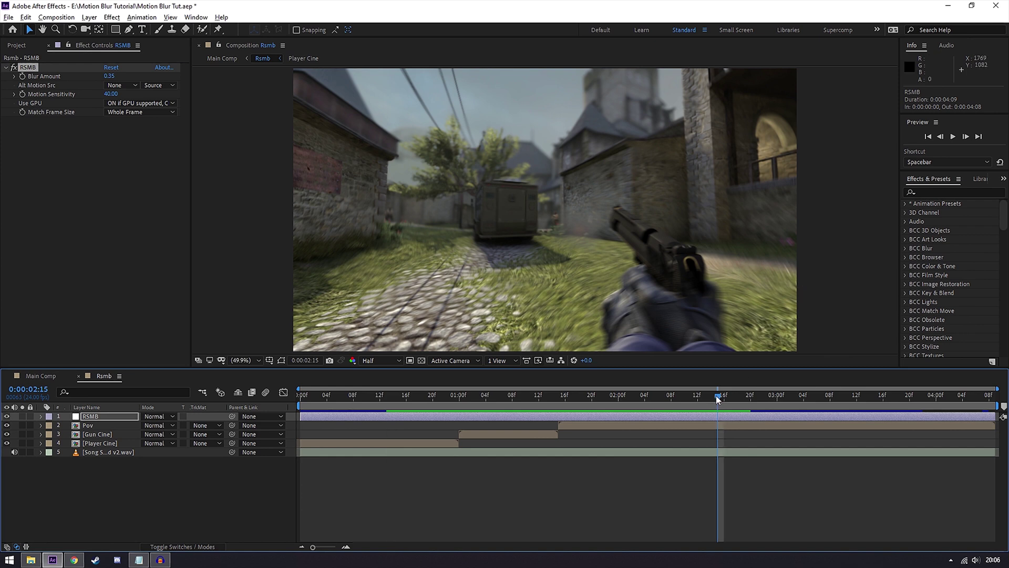
left_click_drag(718, 399, 718, 398)
left_click(527, 476)
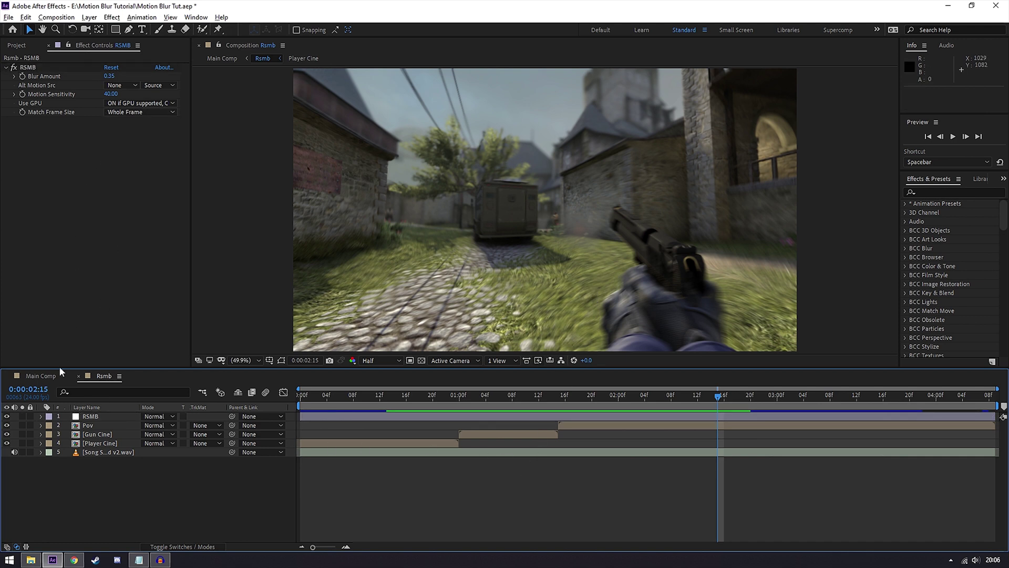
- Open the Force Motion Blur precomp from Main Comp, fit the viewer up to 100%, and select its layer
left_click(41, 376)
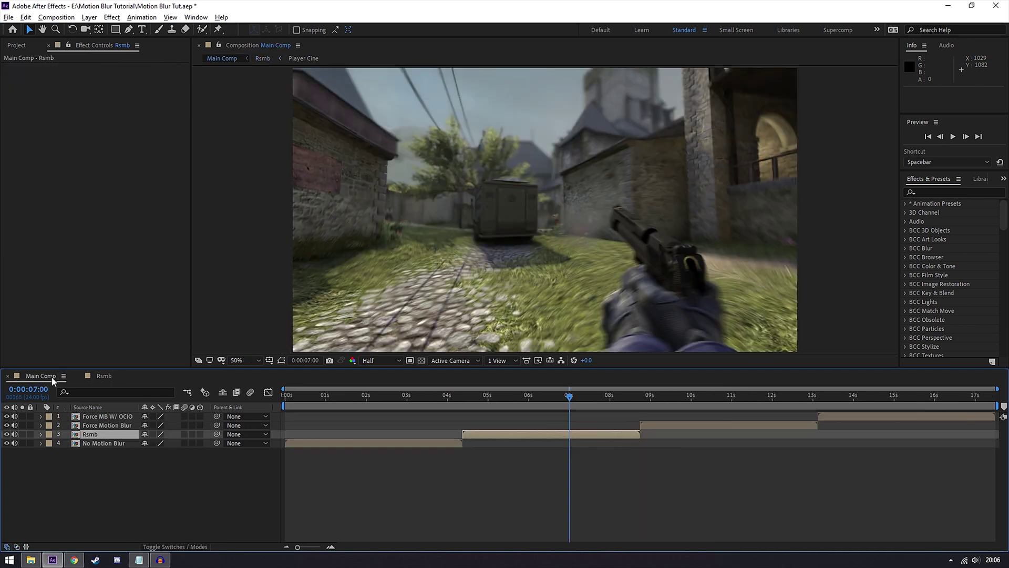
double_click(107, 425)
left_click_drag(568, 405, 366, 405)
left_click(247, 360)
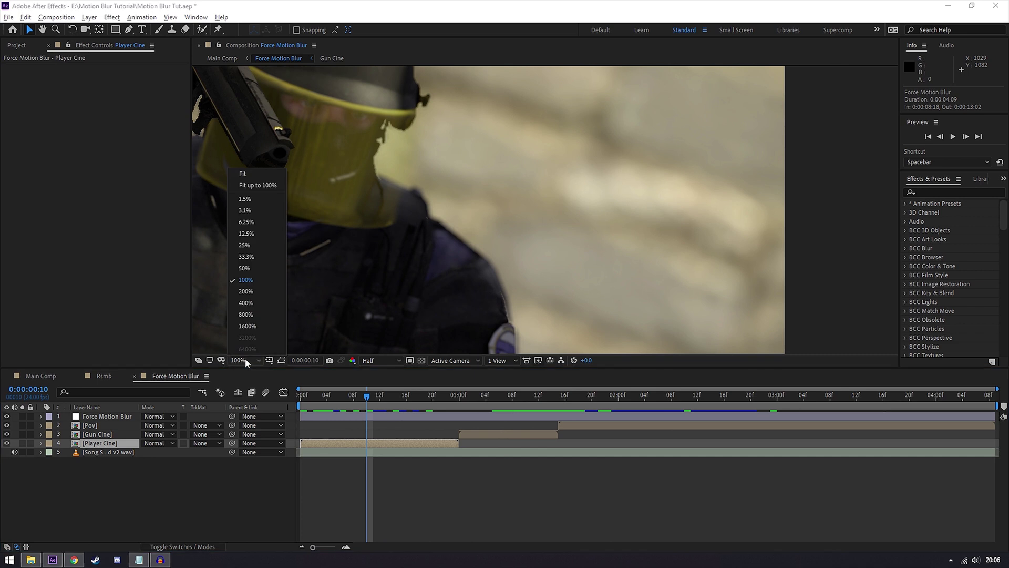
left_click(255, 191)
left_click(116, 417)
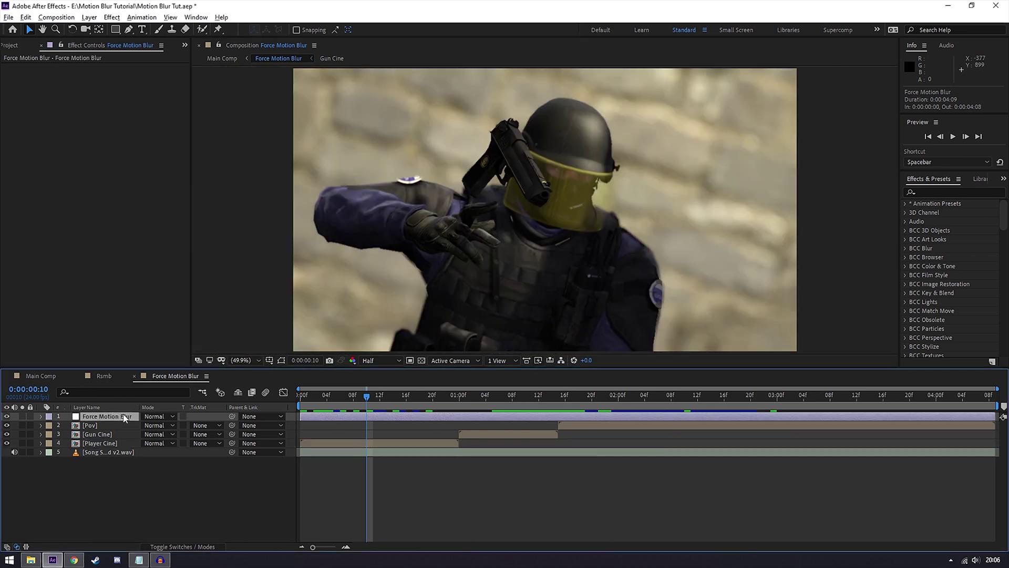
- In Player Cine, enable frame blending on Depth.avi, Matte.avi and World.avi
double_click(115, 446)
left_click(159, 477)
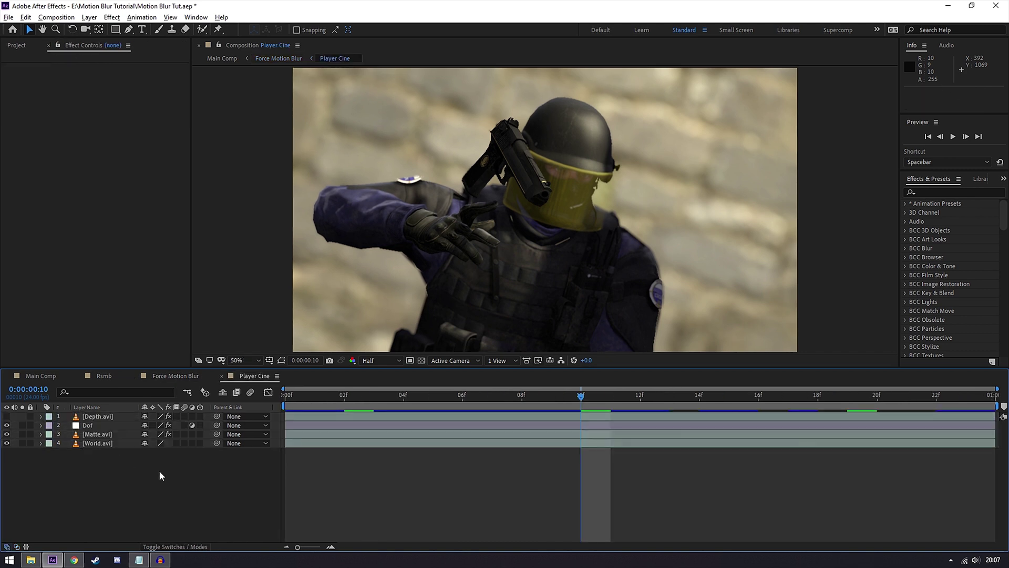
left_click(176, 417)
left_click(176, 434)
left_click(176, 443)
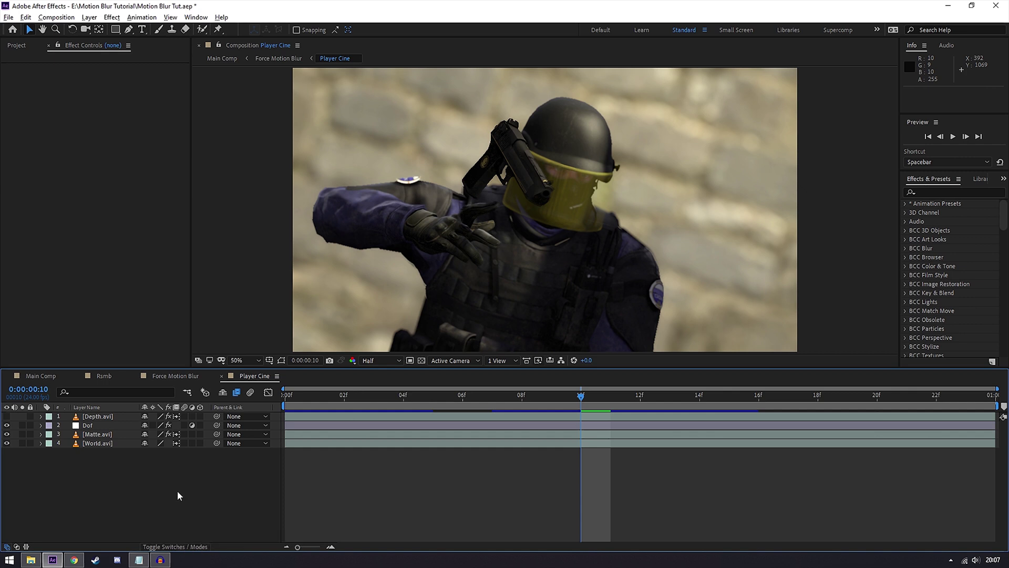
- In Force Motion Blur, turn on layer motion blur and composition motion blur
left_click(175, 377)
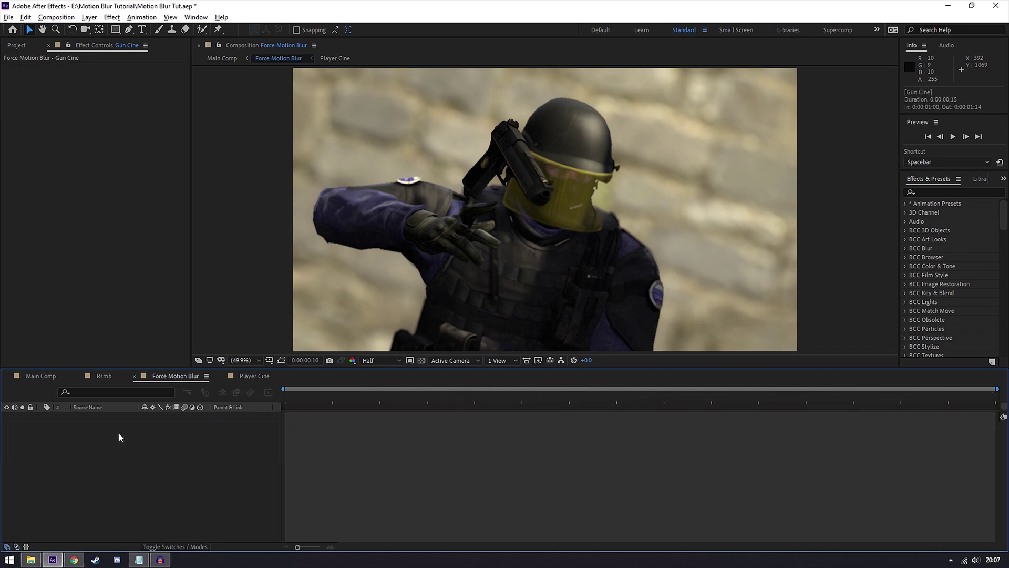
left_click(176, 461)
left_click(176, 452)
left_click(176, 434)
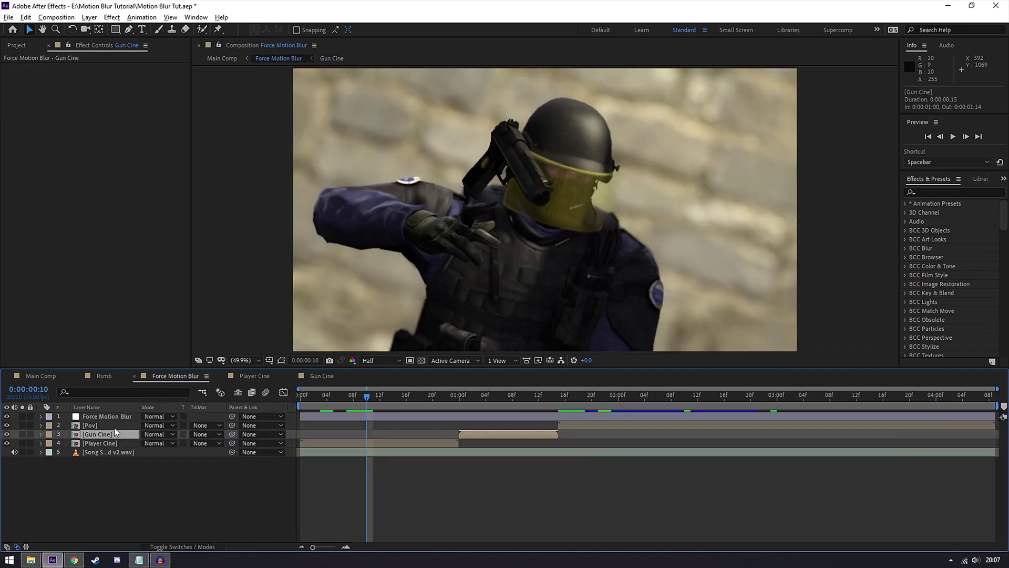
- Enable frame blending on the Pov precomp's footage layers, then reselect the Force Motion Blur layer
double_click(117, 433)
left_click(176, 415)
left_click(177, 435)
left_click(176, 443)
left_click(187, 377)
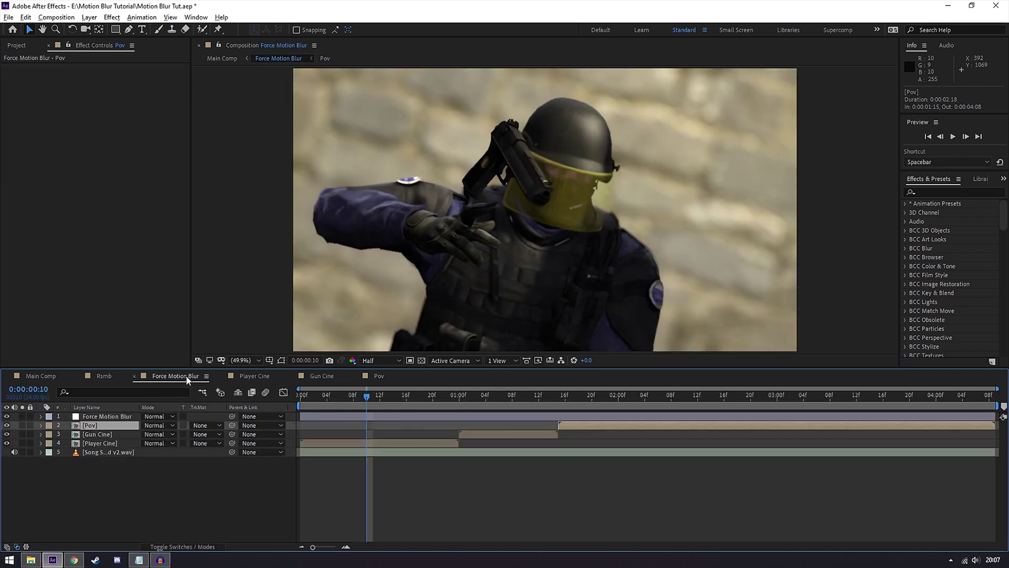
left_click(111, 417)
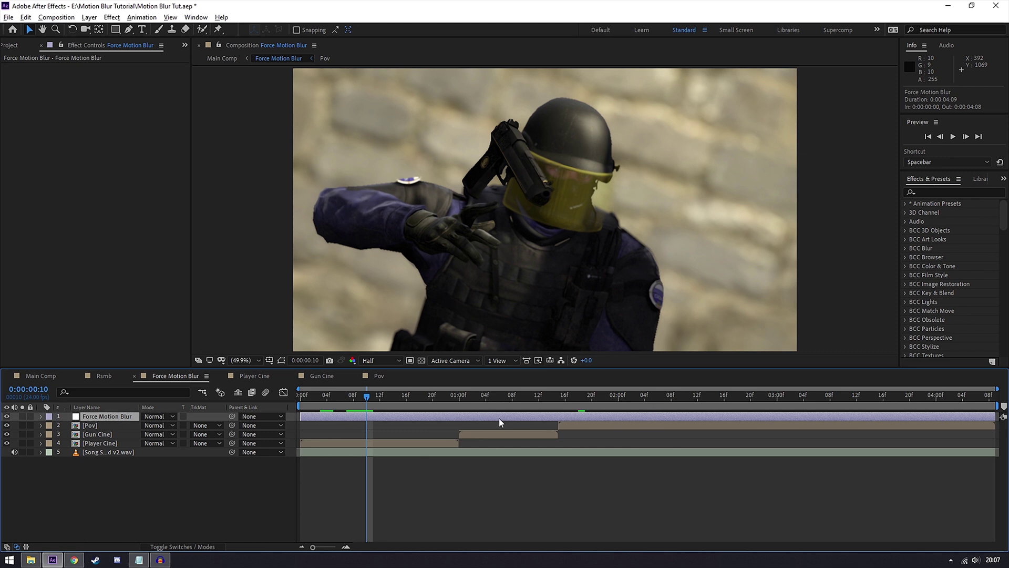
- Apply CC Force Motion Blur to the layer and preview at full, then half resolution
key("ctrl+space")
type("force")
key("Return")
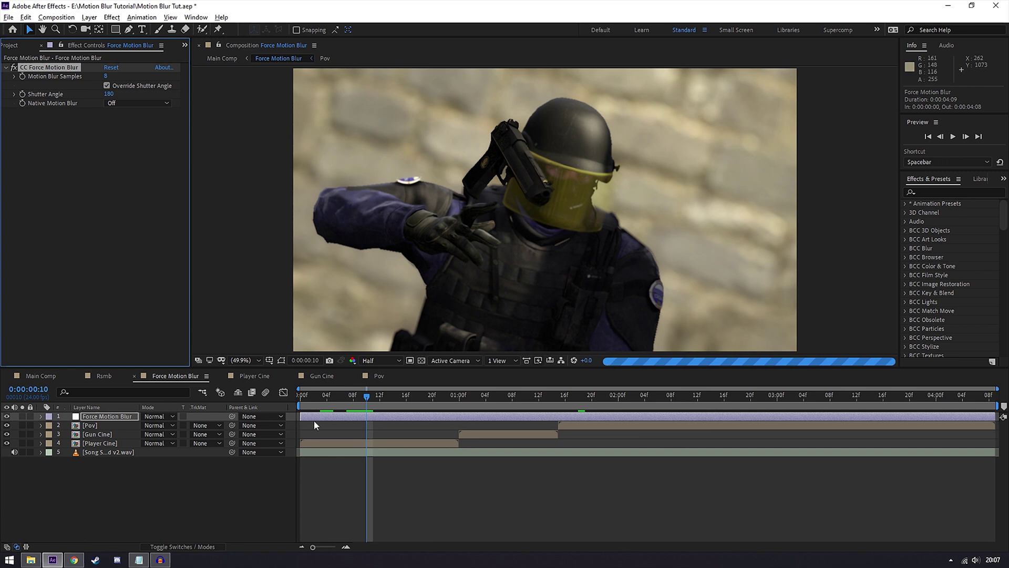
left_click(367, 401)
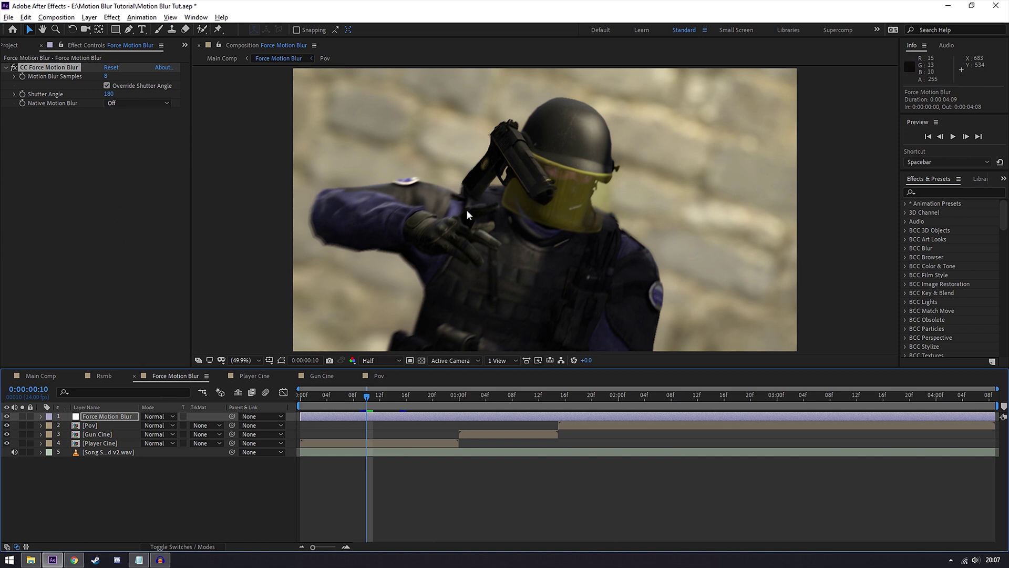
left_click(160, 174)
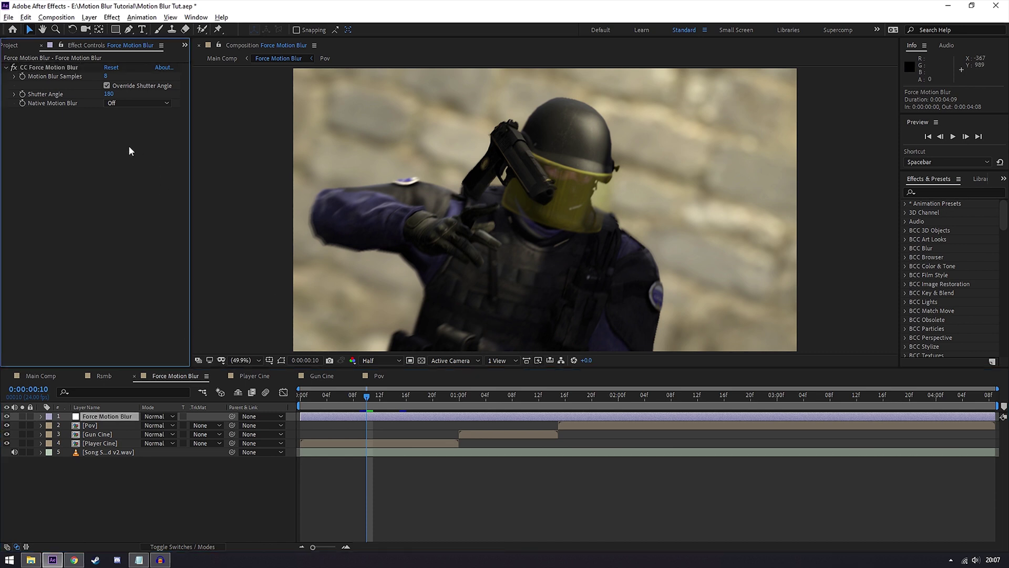
left_click(389, 362)
left_click(387, 396)
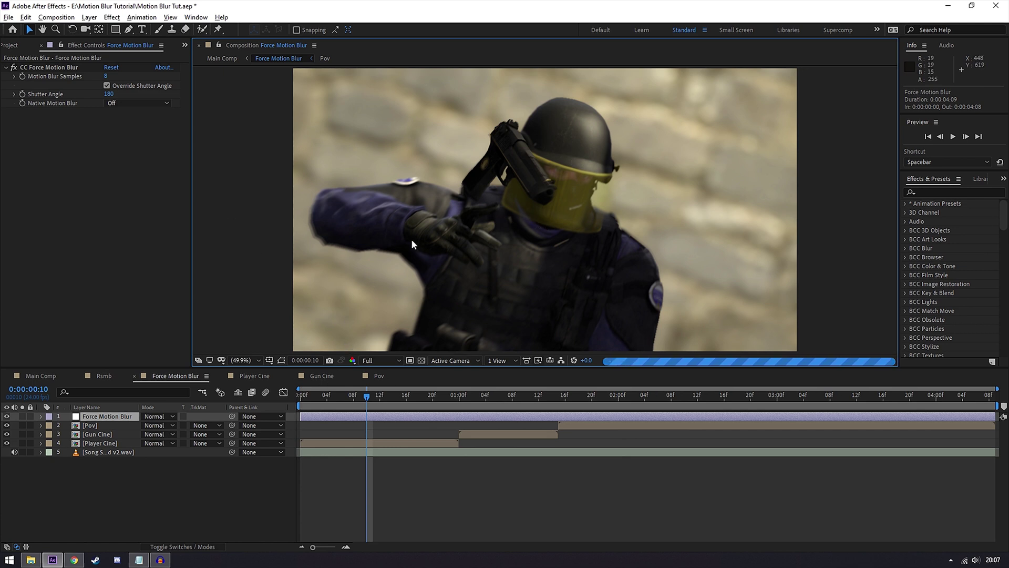
left_click(380, 362)
left_click(376, 397)
- Go to frame 0:00:01:19, show the Force Motion Blur layer, and frame the blurred hand
left_click(593, 398)
left_click_drag(593, 398, 610, 400)
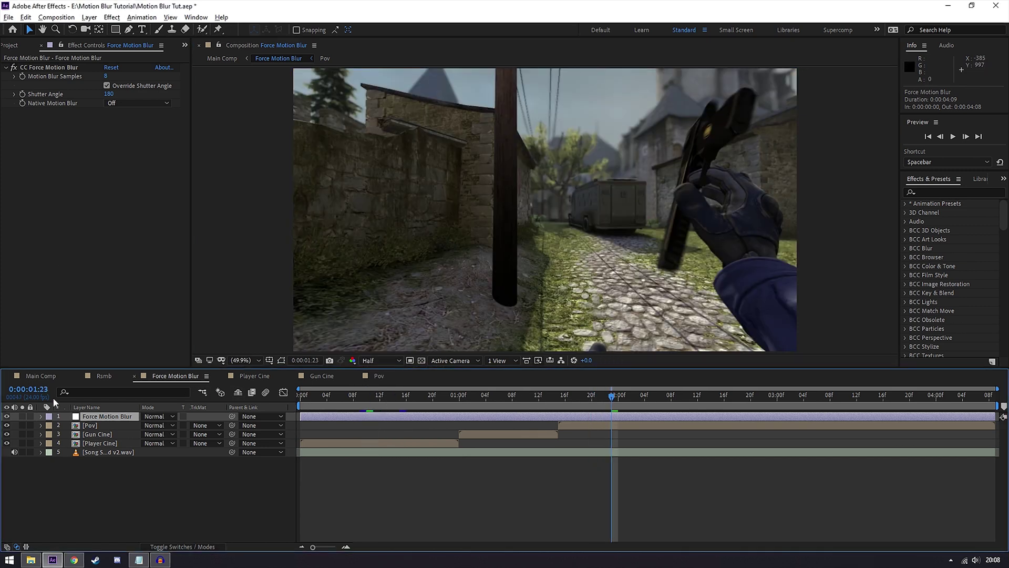
key("Page_Up")
key("Page_Up")
key("Page_Up")
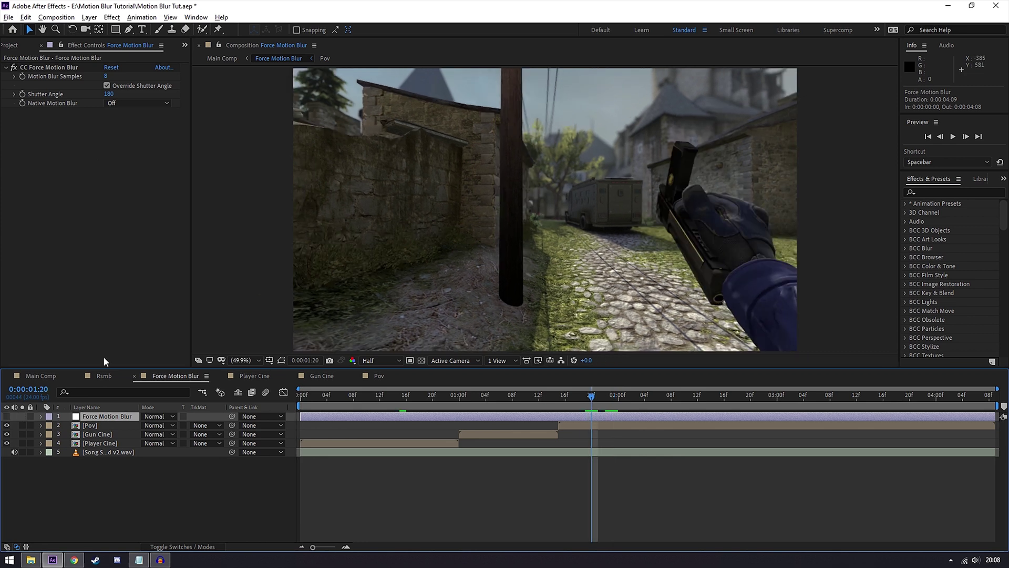
key("Page_Up")
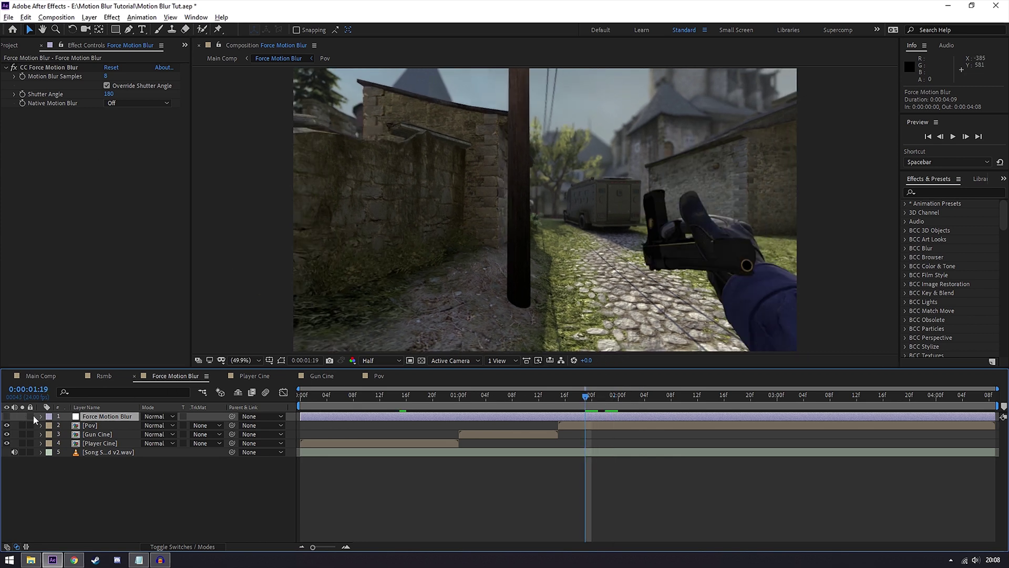
left_click(7, 415)
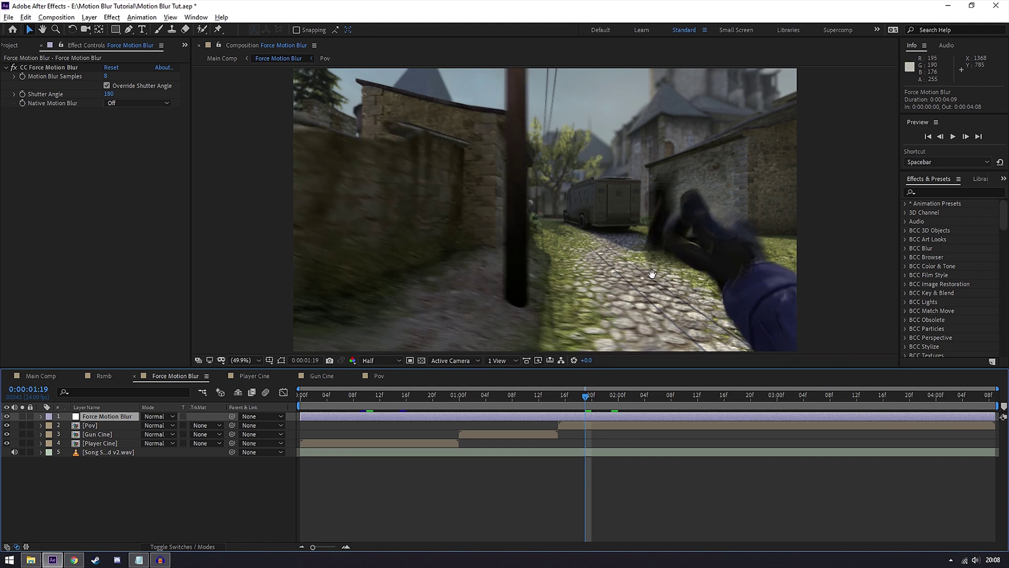
key("h")
key("v")
key("h")
left_click_drag(701, 247, 528, 214)
scroll(638, 227, "up", 2)
key("v")
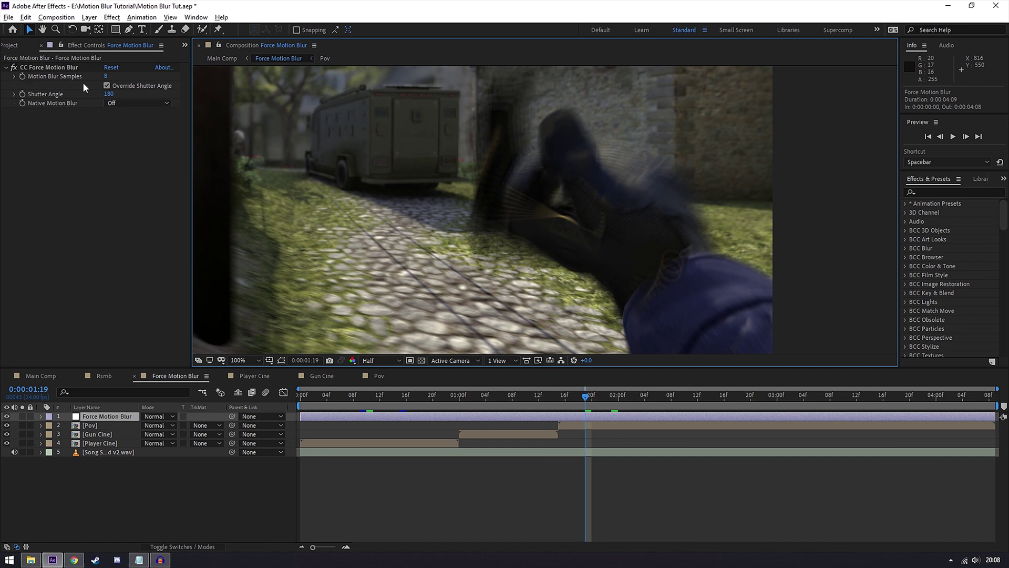
- Try 16 and then 32 Motion Blur Samples, comparing them with undo and redo
left_click(107, 76)
type("16")
key("Return")
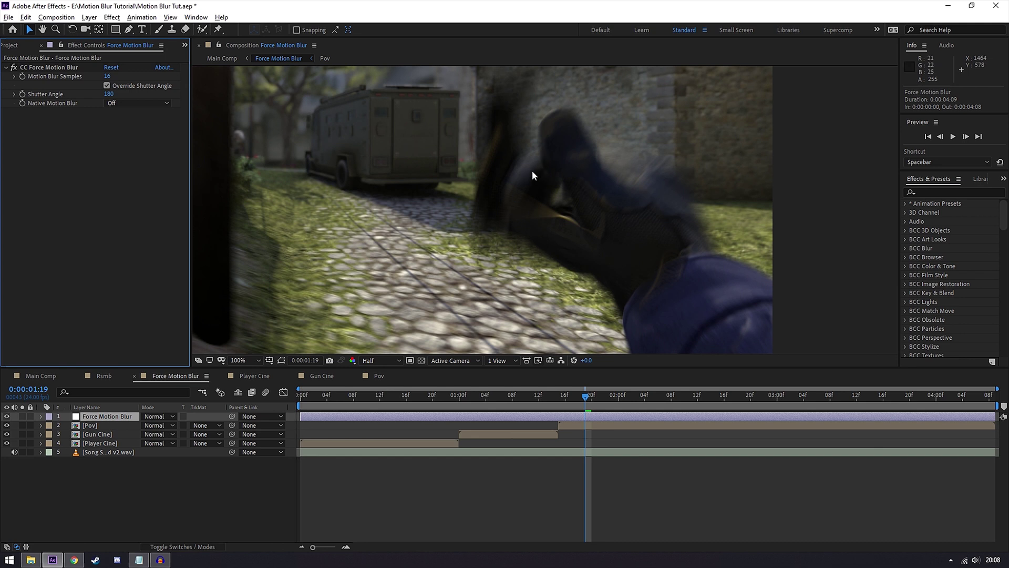
left_click(107, 76)
type("32")
key("Return")
key("ctrl+z")
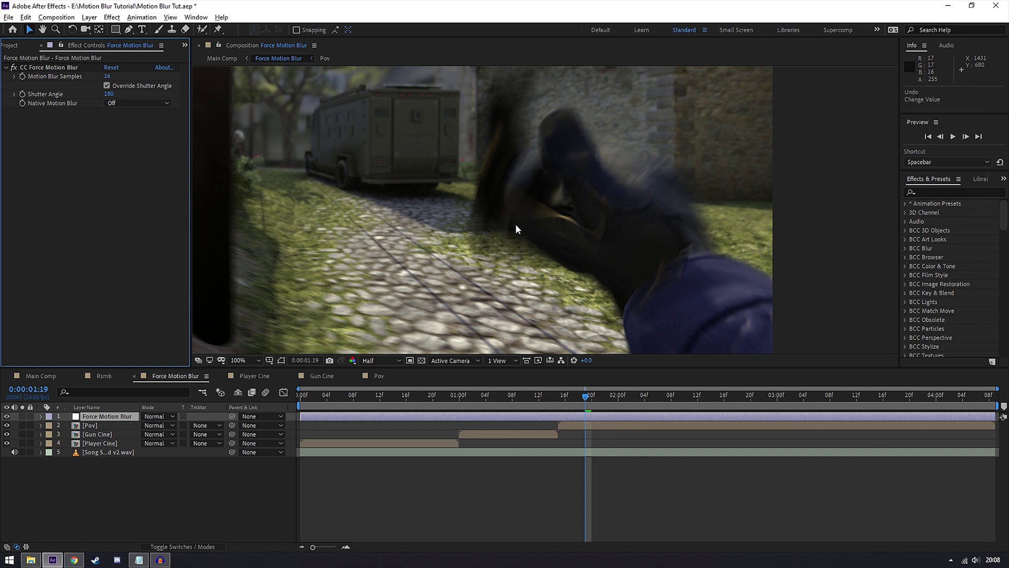
key("ctrl+shift+z")
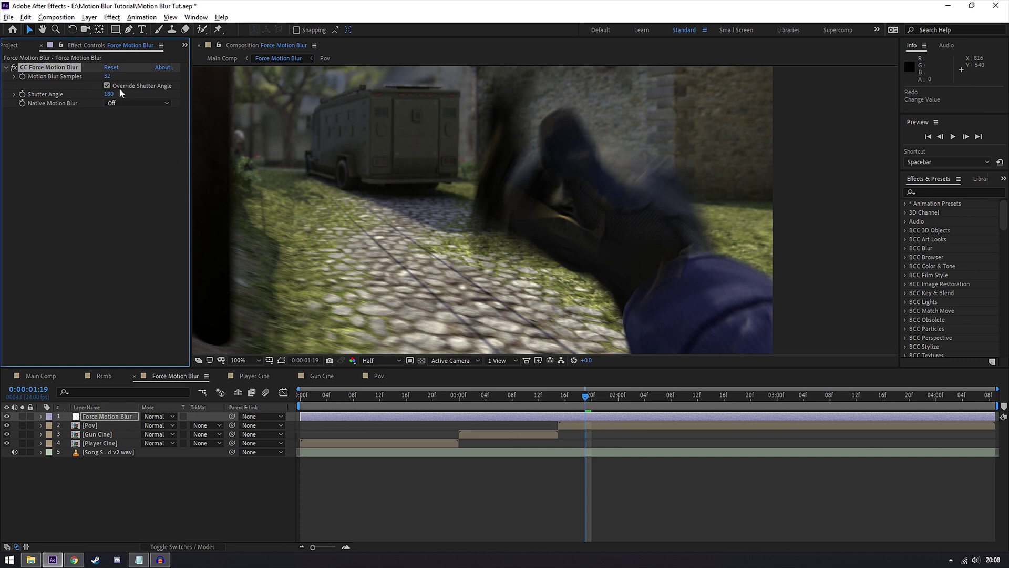
- Try 15 and then 8 Motion Blur Samples
left_click(108, 76)
type("15")
left_click(77, 158)
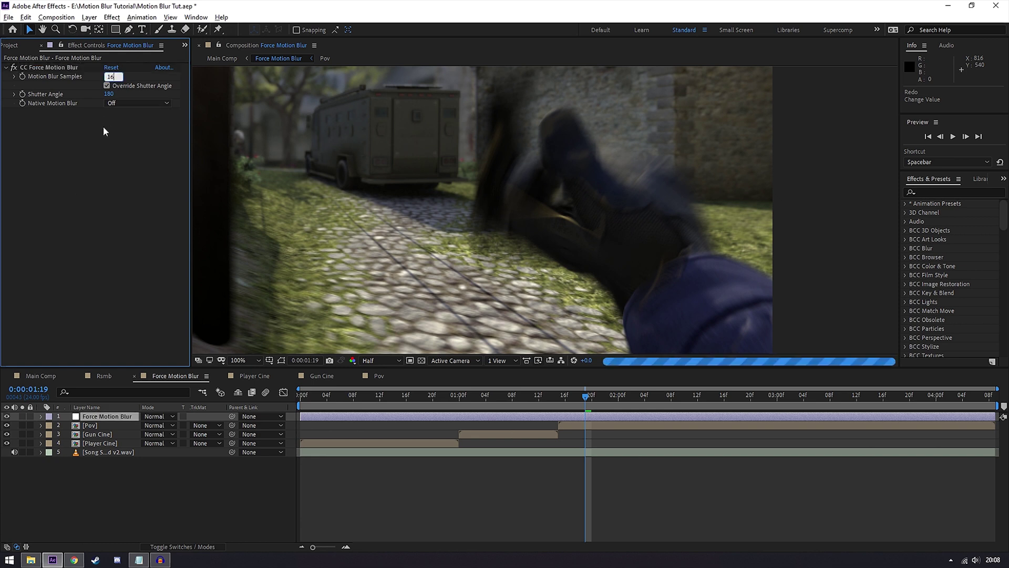
left_click(108, 75)
type("8")
key("Return")
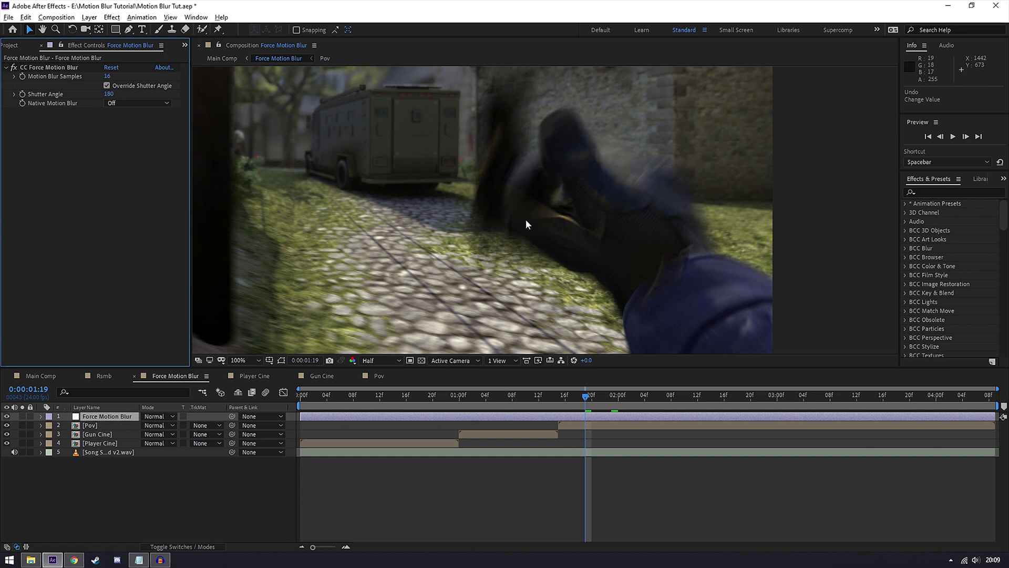
- Return samples to 16, try Shutter Angle 50, then settle on 90
left_click_drag(105, 76, 124, 81)
left_click(108, 95)
type("50")
key("Return")
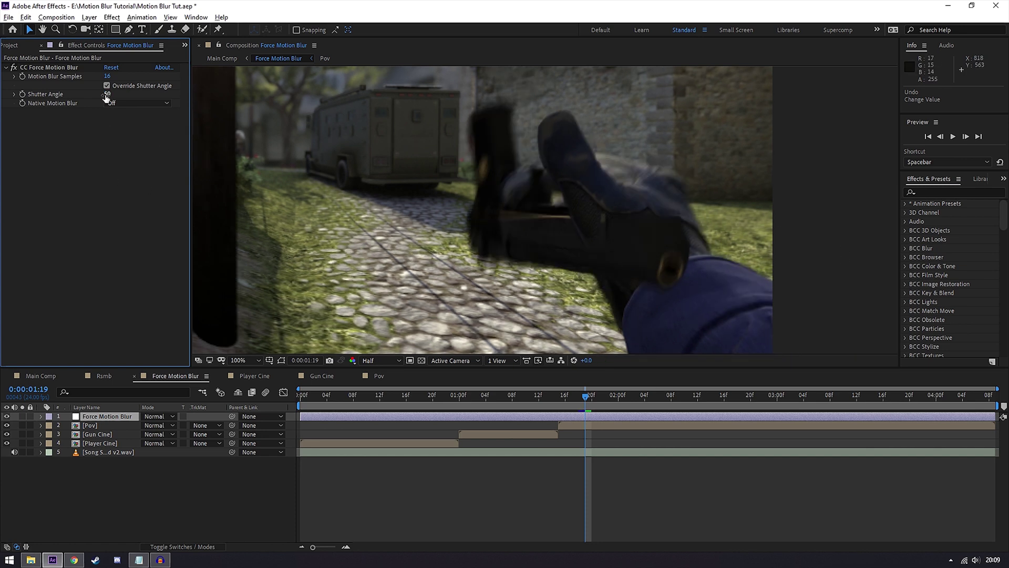
left_click(105, 93)
type("90")
key("Return")
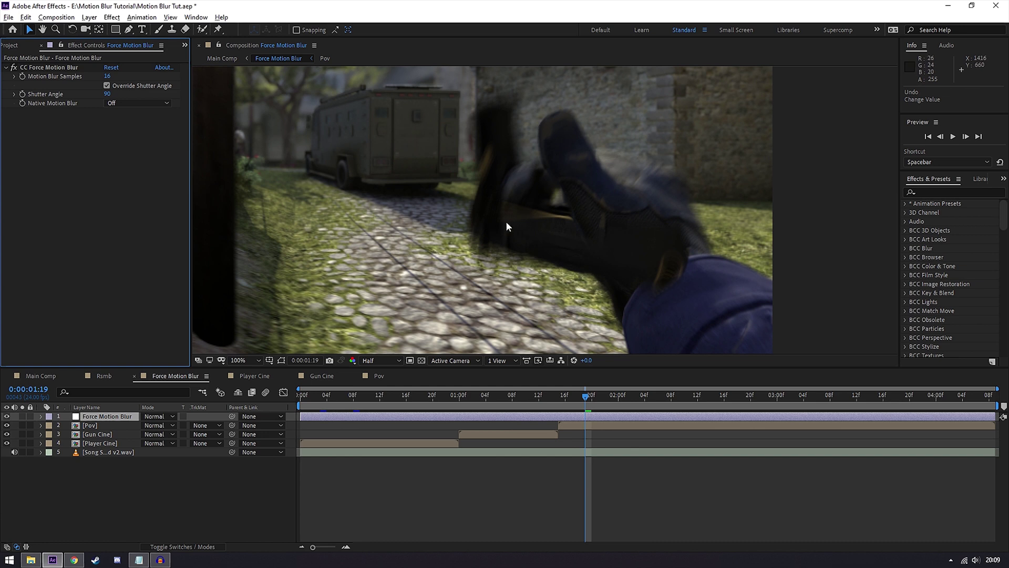
left_click(109, 77)
- Keep samples at 16, then turn off frame blending on the Pov footage layers
left_click(81, 180)
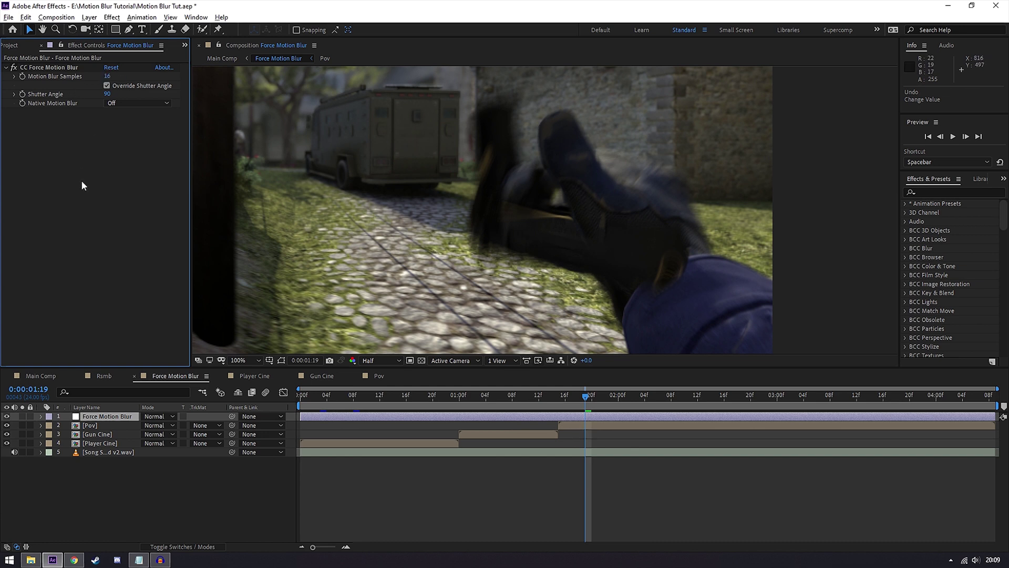
double_click(599, 426)
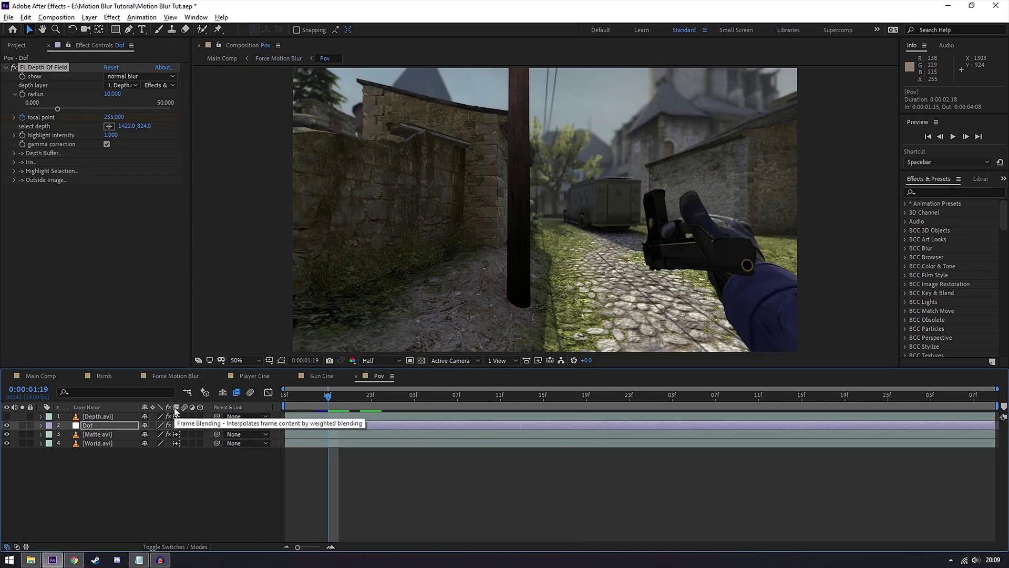
left_click_drag(177, 416, 175, 444)
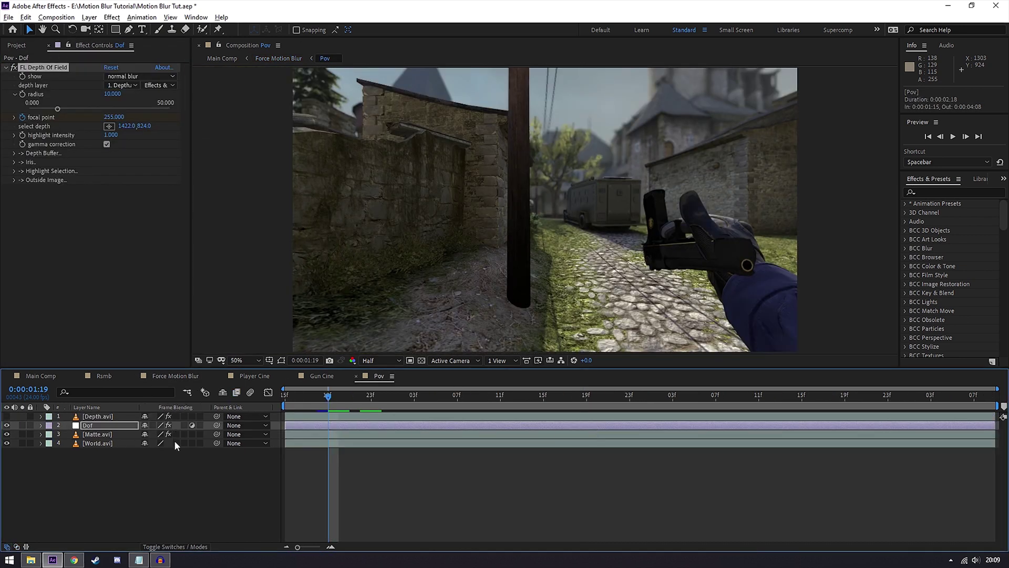
left_click(176, 474)
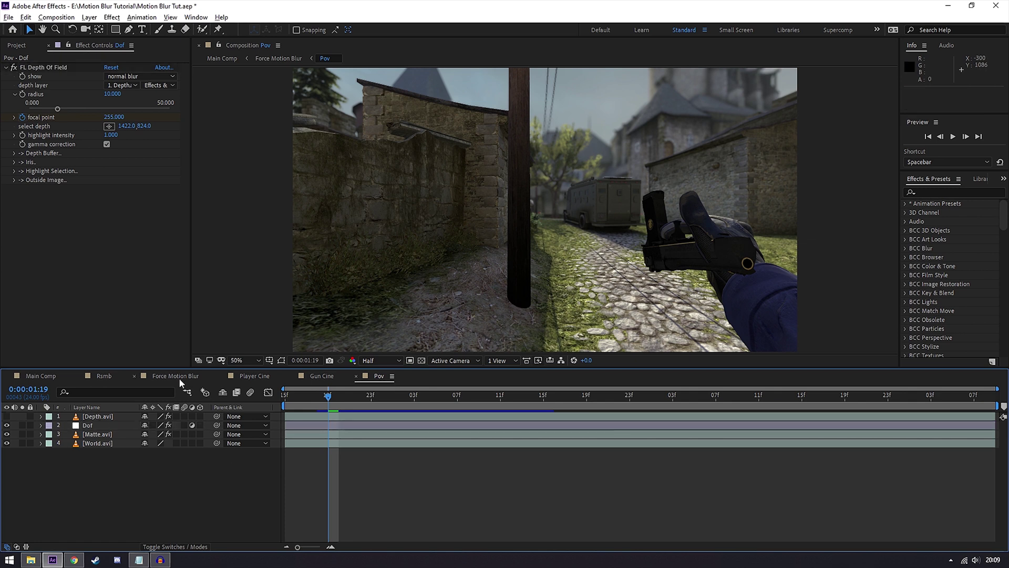
- Back in Force Motion Blur, compare the frame-blending change with undo/redo and leave it undone
left_click(167, 376)
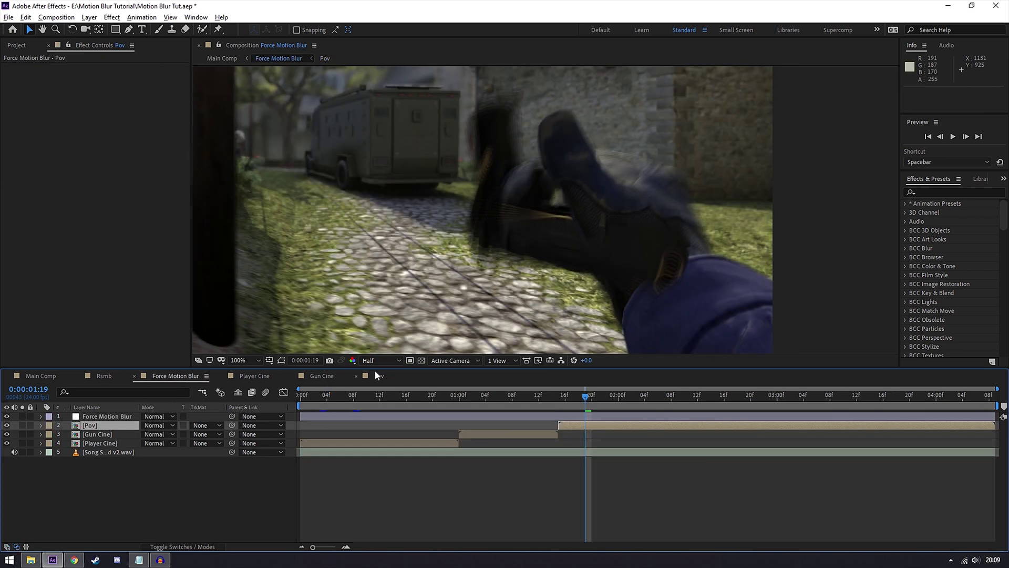
key("ctrl+z")
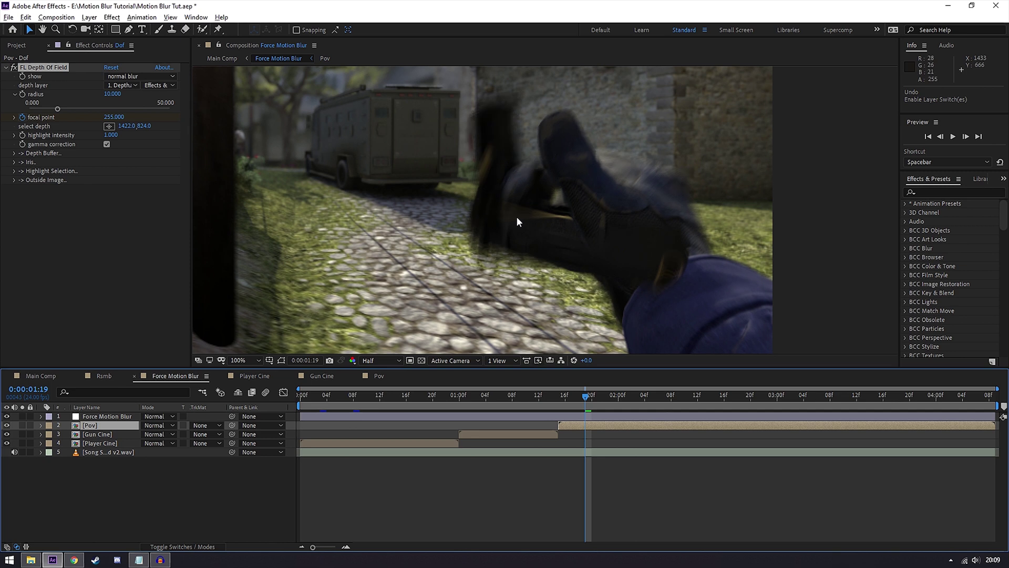
key("ctrl+z")
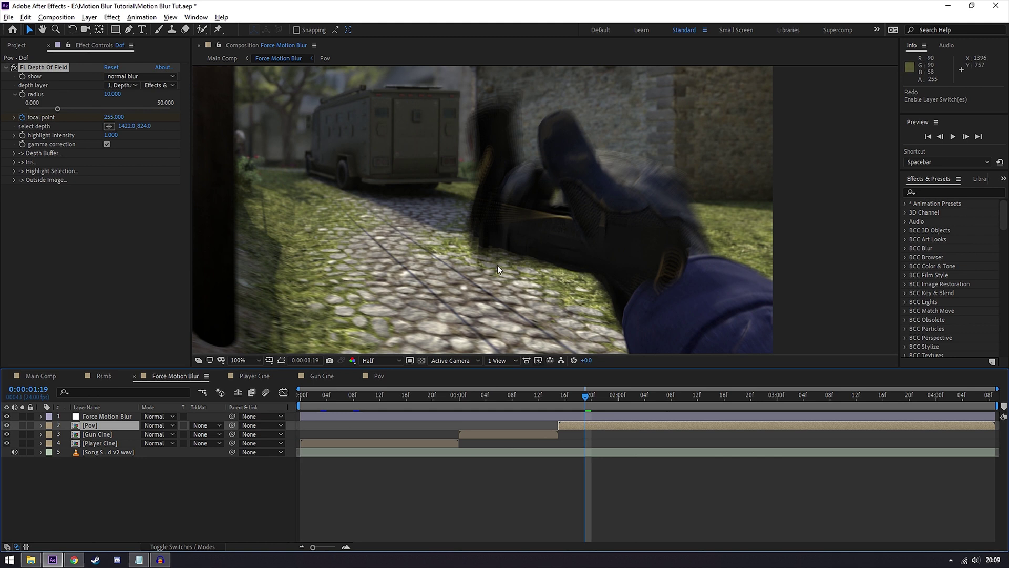
left_click(122, 415)
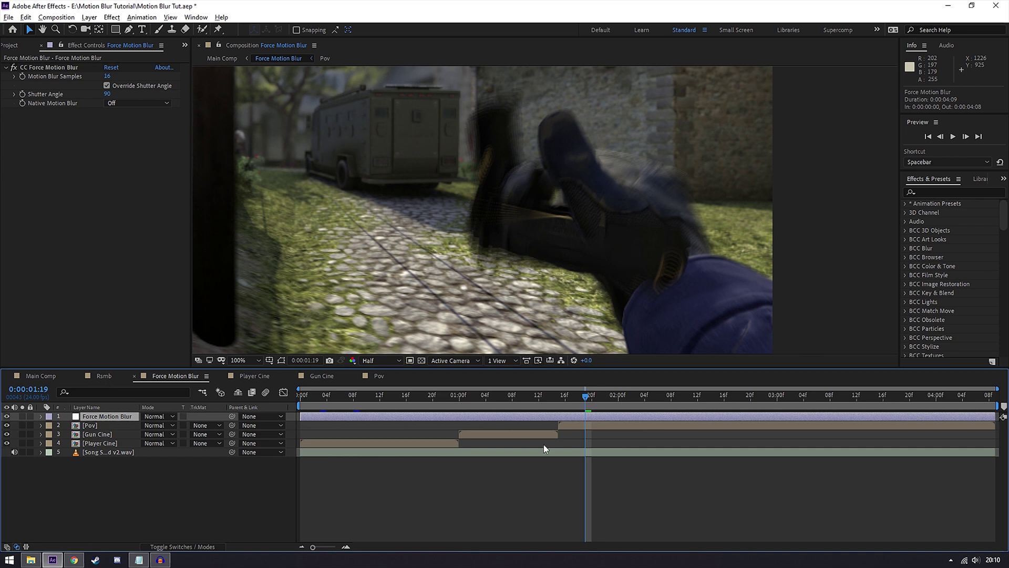
key("ctrl+z")
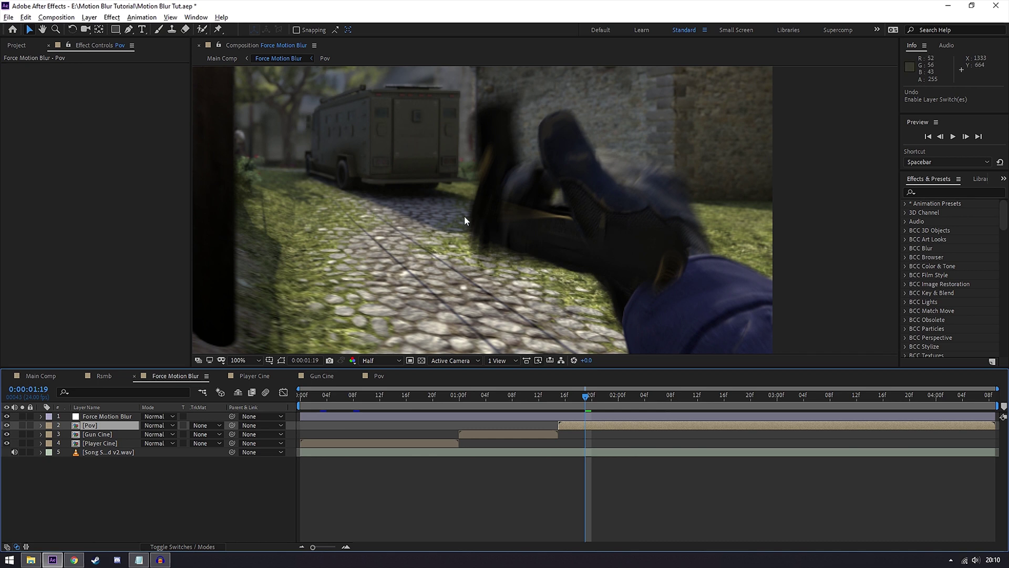
- At 0:00:13:07 in Main Comp, open the Force MB W/ OCIO precomp and show the Project panel
left_click(105, 375)
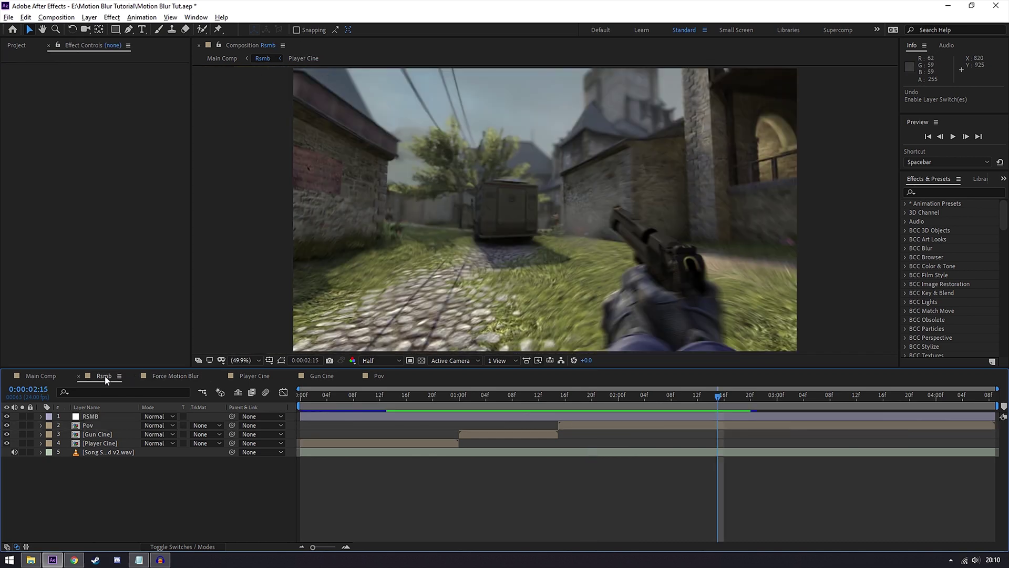
left_click(54, 378)
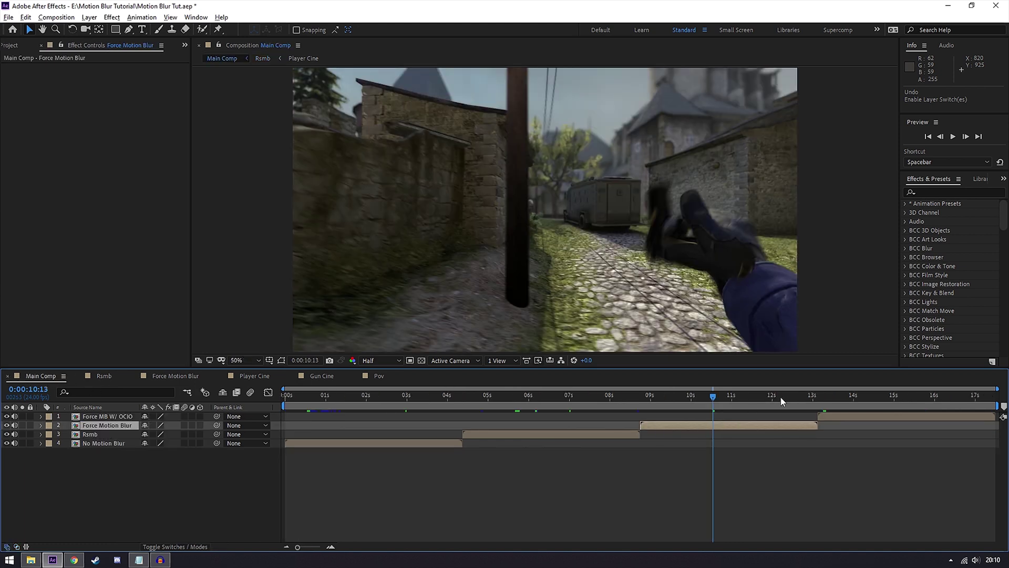
left_click(825, 398)
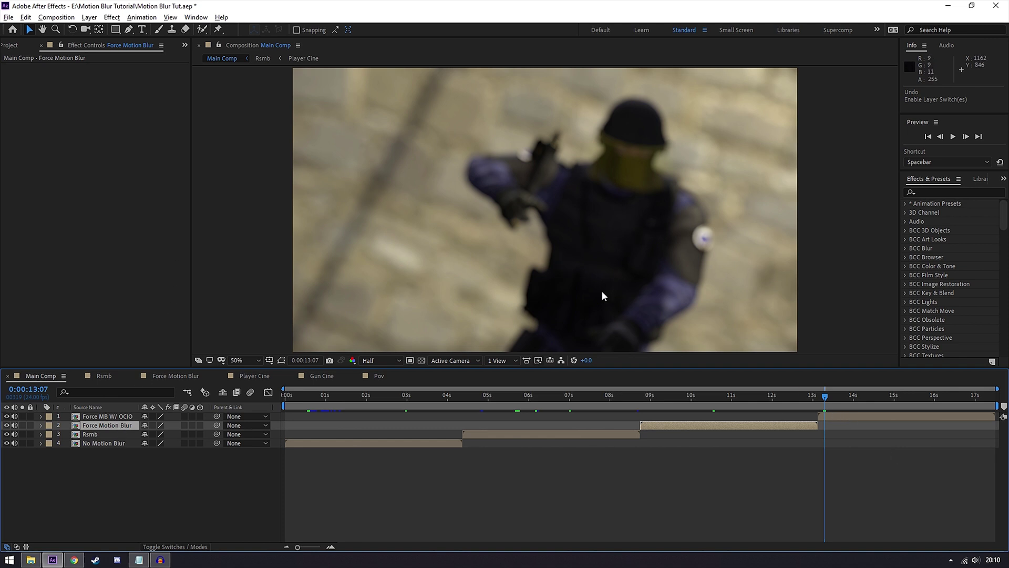
double_click(828, 416)
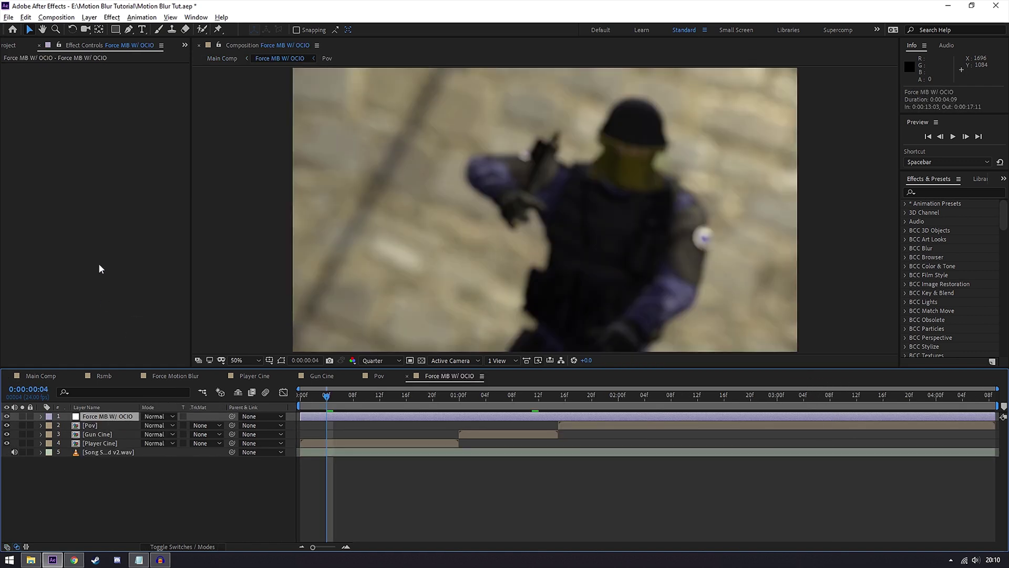
left_click(9, 46)
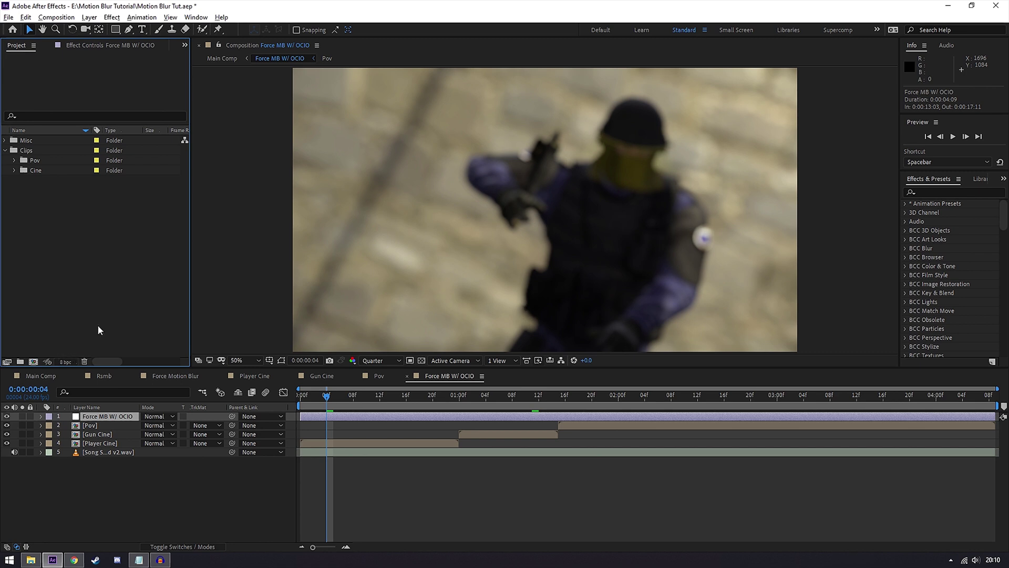
- Set the project to 16 bpc with a linearized sRGB IEC61966-2.1 working space
left_click(64, 362)
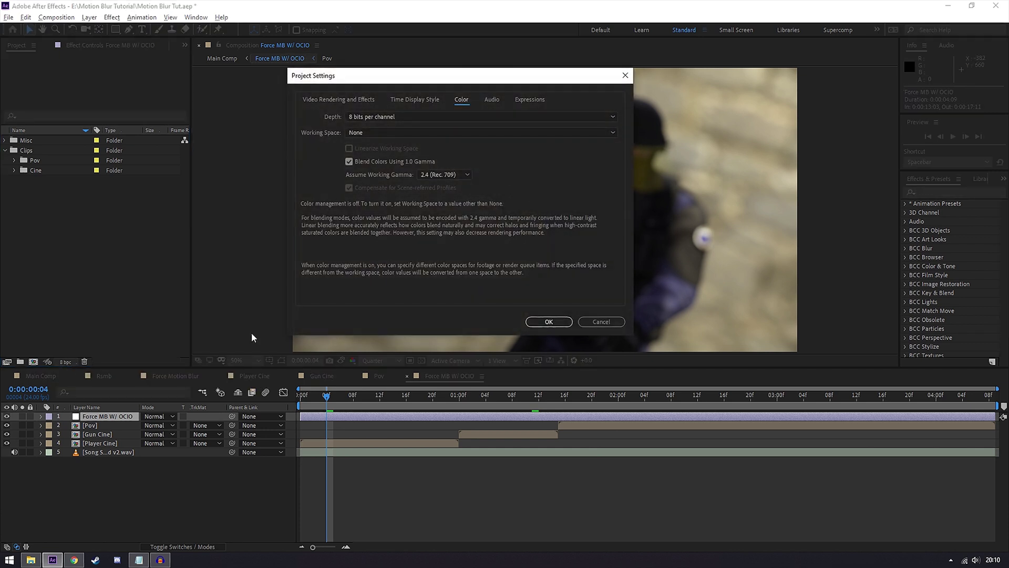
left_click(401, 116)
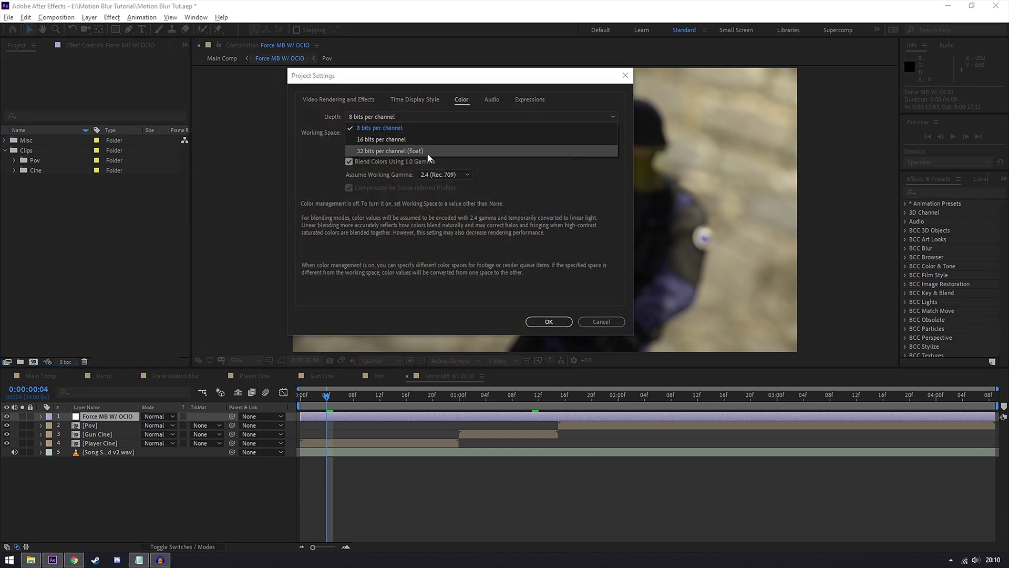
left_click(418, 139)
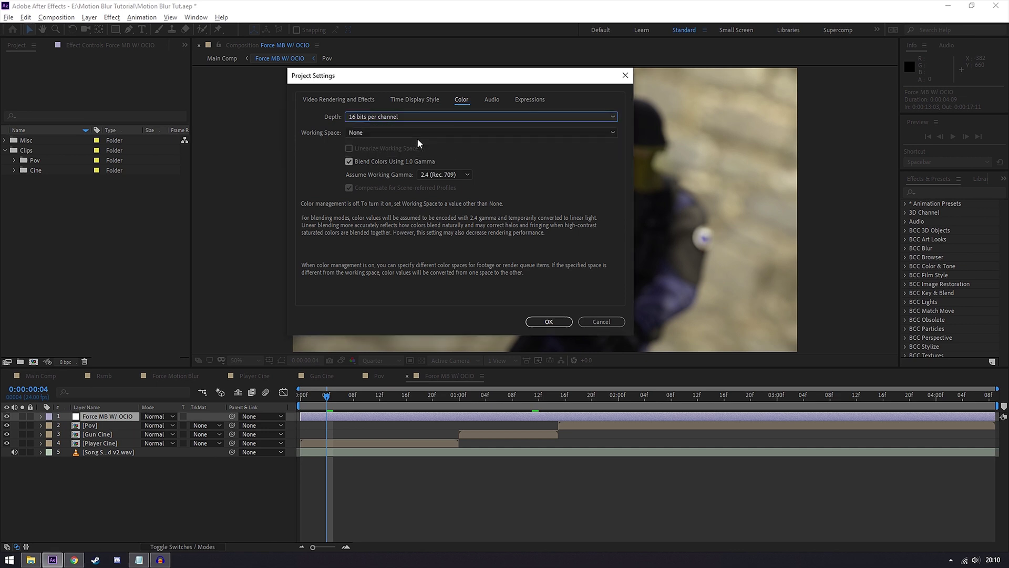
left_click(367, 130)
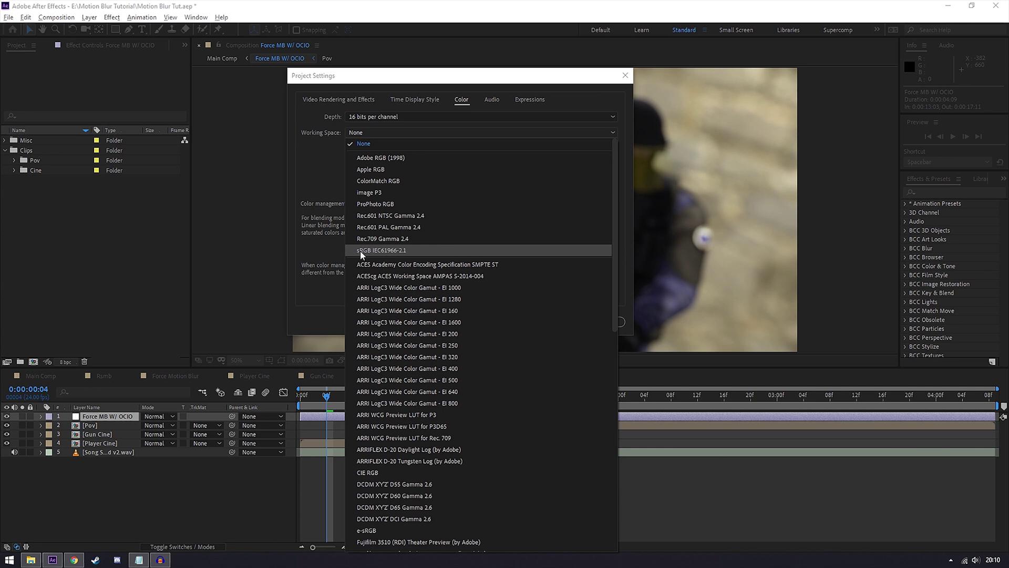
left_click(401, 252)
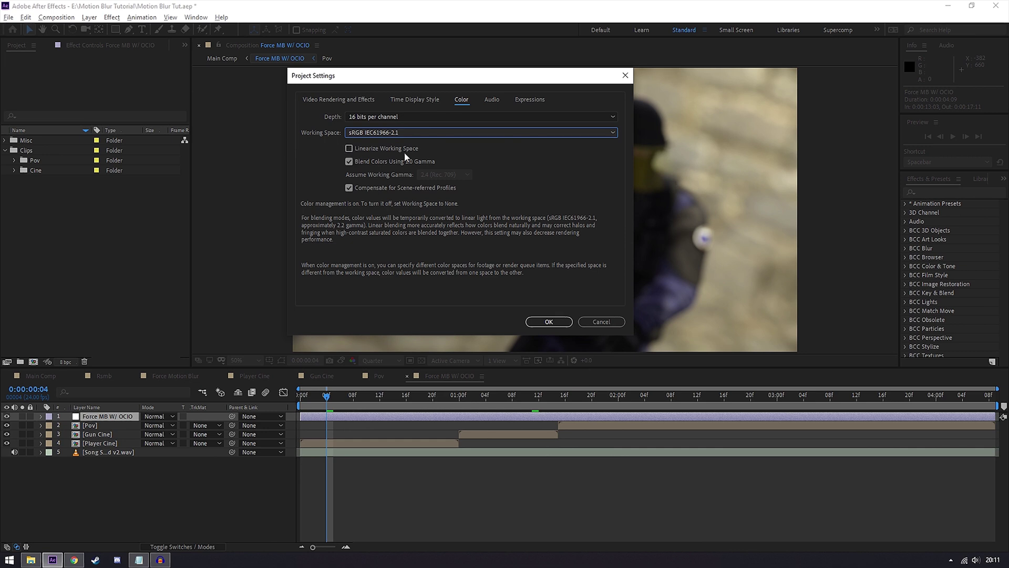
left_click(349, 149)
left_click(547, 321)
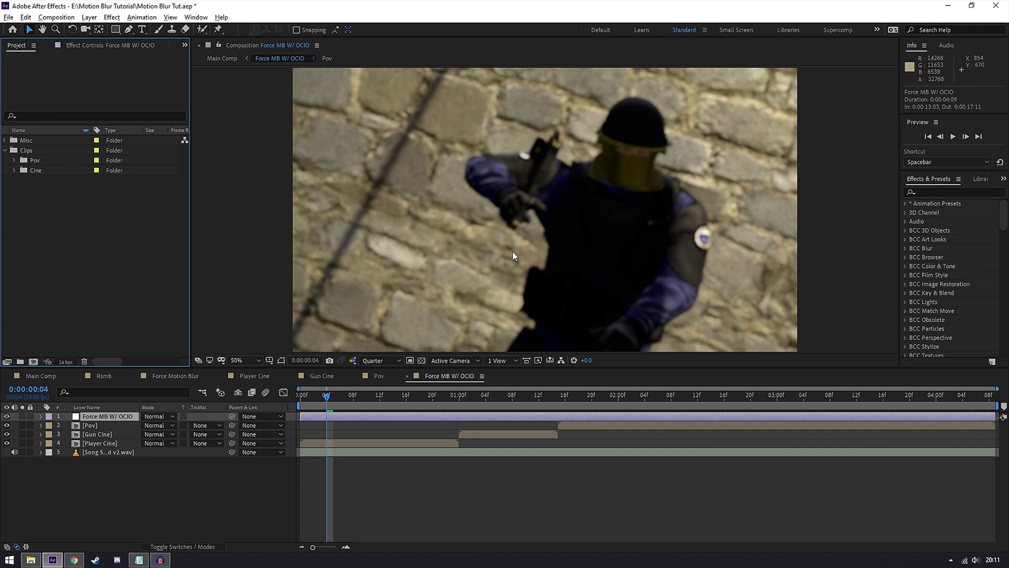
- Open Player Cine and make the Depth.avi layer visible
double_click(325, 443)
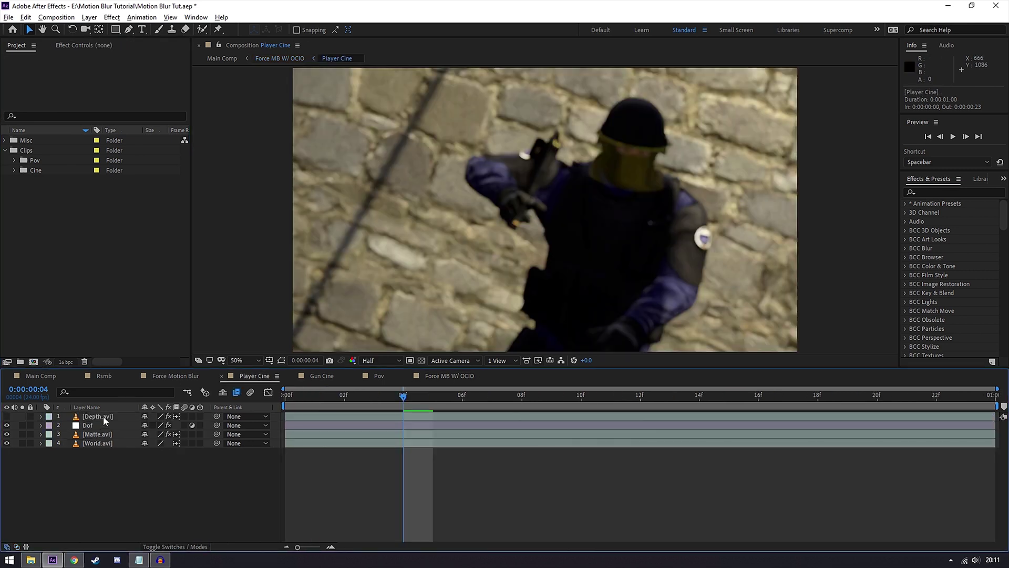
left_click(103, 416)
left_click(7, 416)
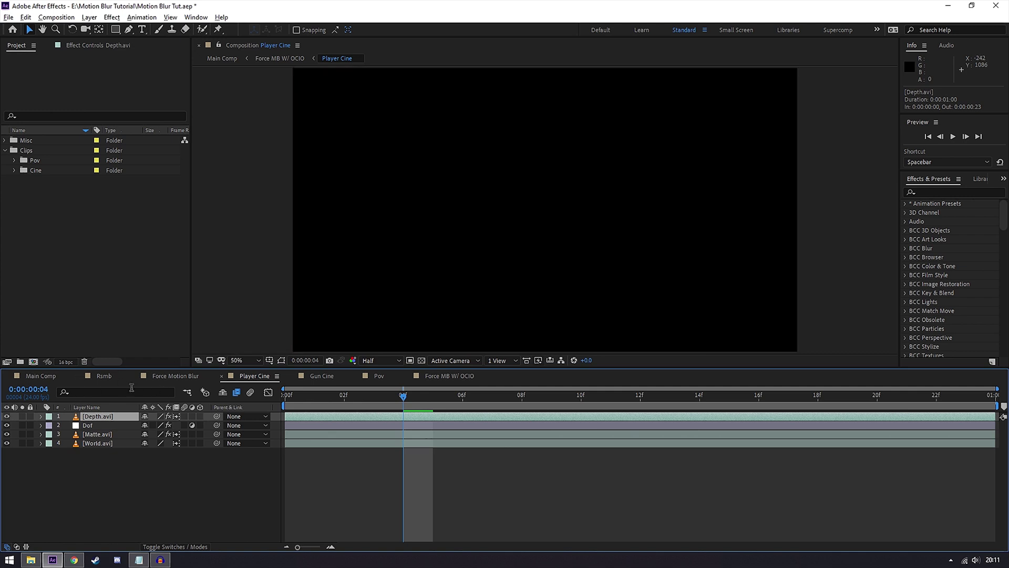
- Try 8 bpc with working space None, undo back to 16 bpc, and view the Rsmb comp
left_click(66, 361)
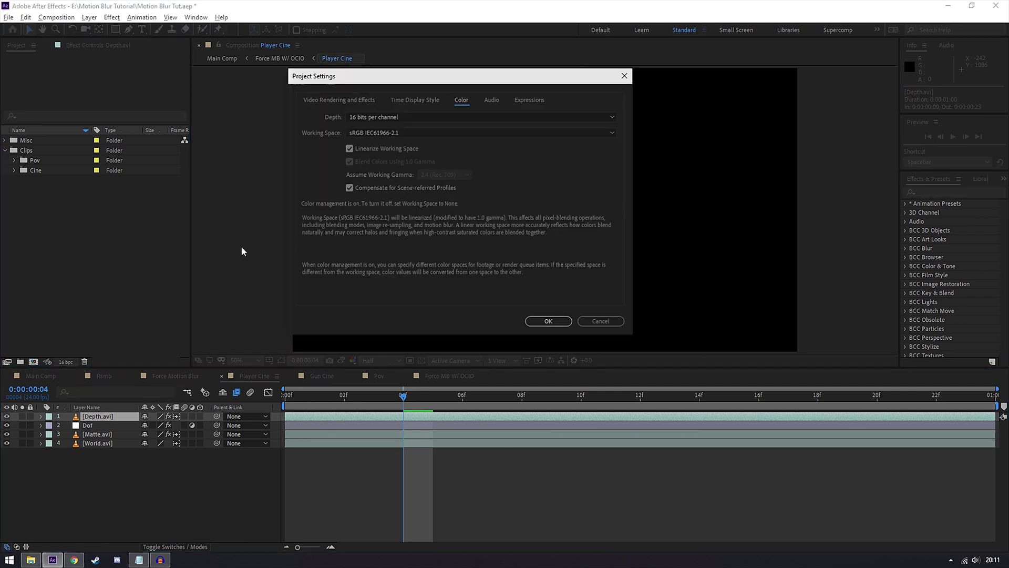
left_click(377, 118)
left_click(379, 127)
left_click(374, 133)
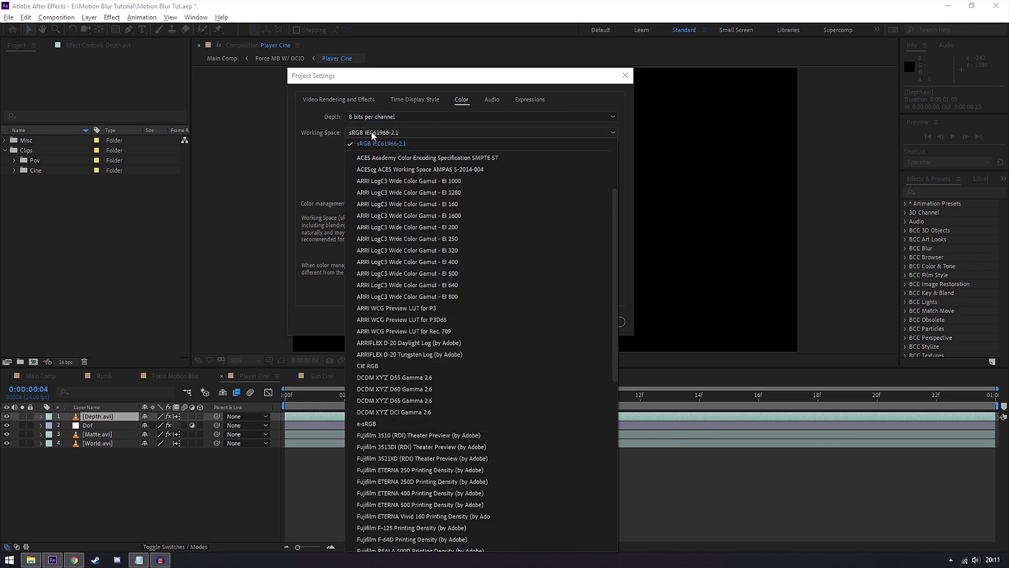
left_click(363, 145)
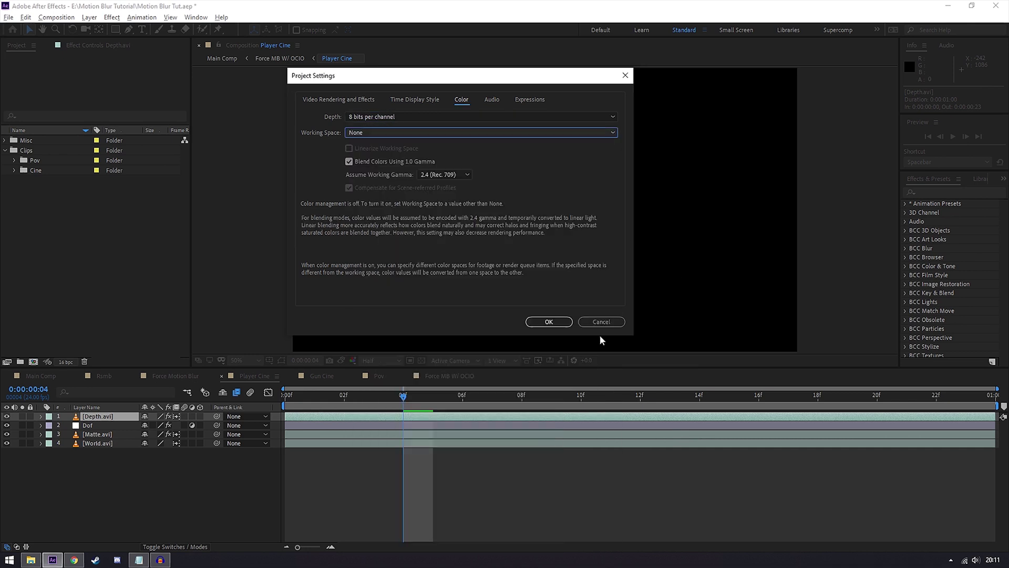
left_click(547, 322)
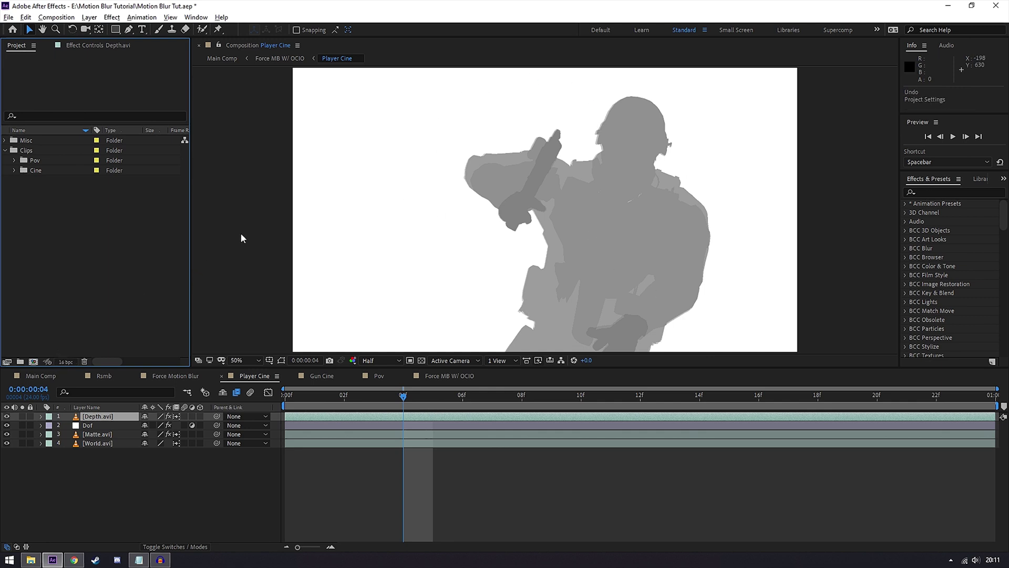
key("ctrl+z")
left_click(104, 376)
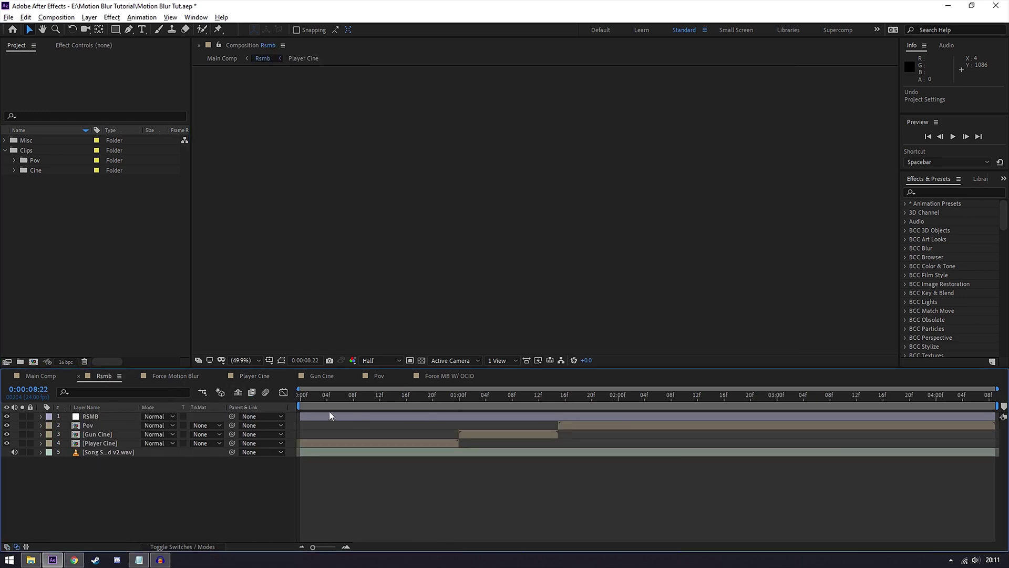
- Close the extra comp timelines, keeping only Main Comp, Force MB W/ OCIO and Player Cine
left_click(78, 376)
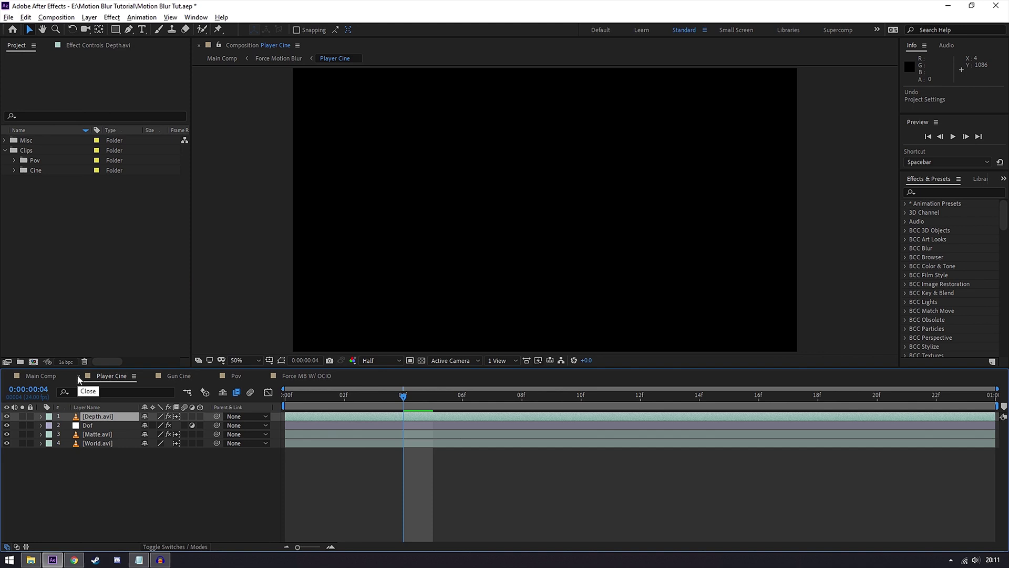
left_click(78, 376)
left_click(78, 376)
left_click(78, 377)
left_click(349, 399)
- Hide Depth.avi again at frame 11, then view frame 4 of the Force MB W/ OCIO comp
left_click_drag(349, 400, 374, 399)
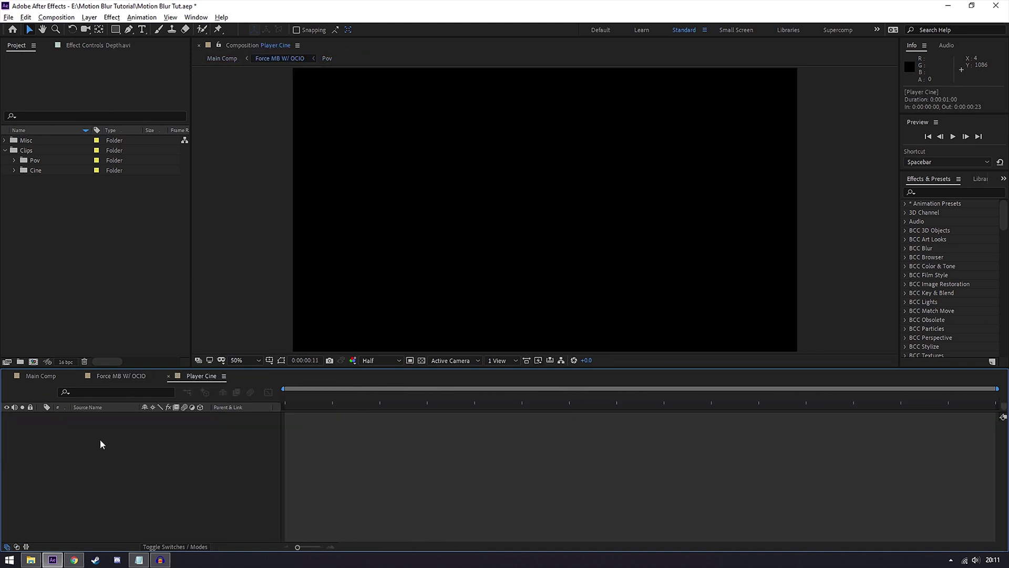
left_click(7, 416)
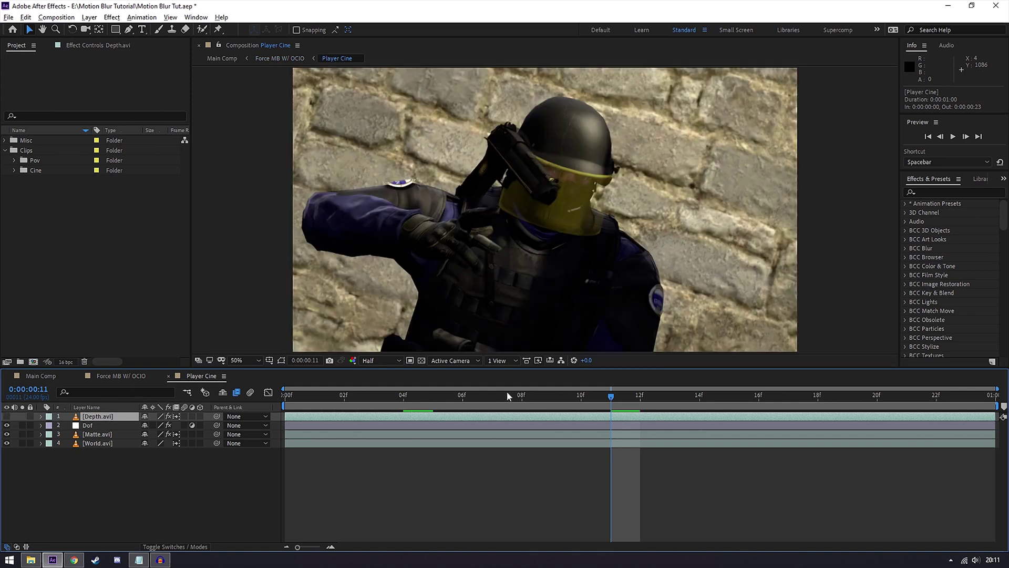
left_click(403, 395)
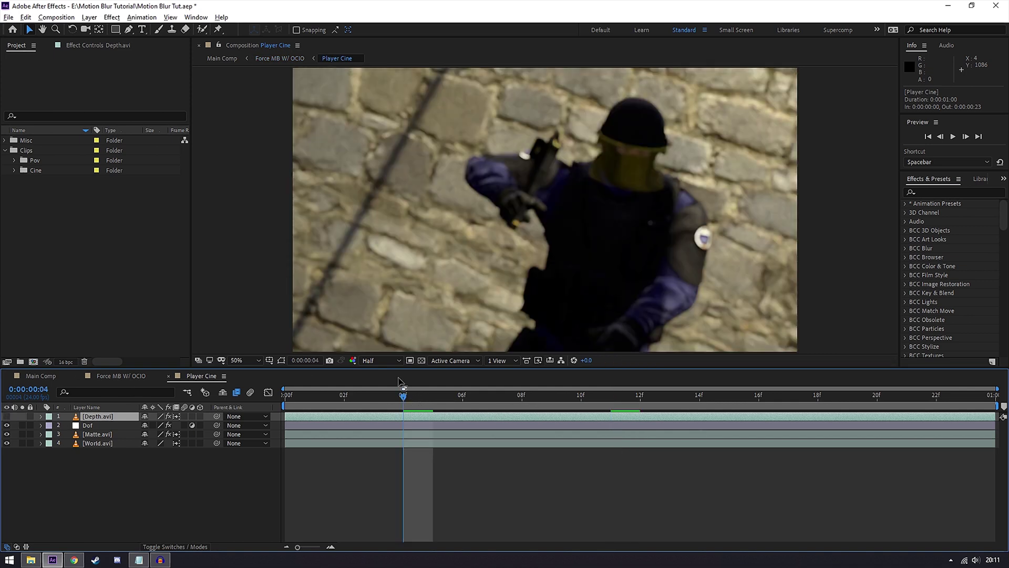
left_click(123, 377)
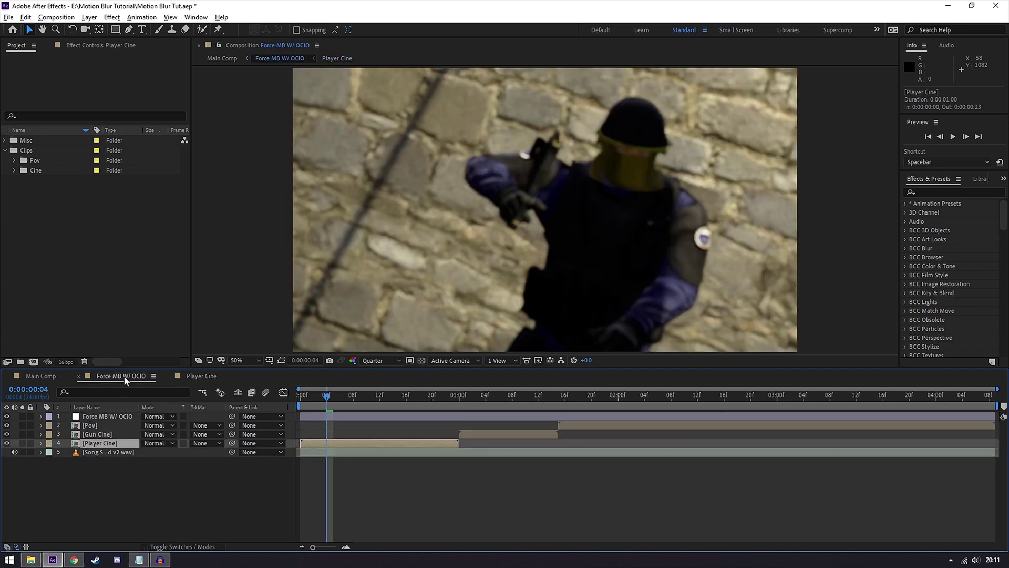
- Apply S_OCIOTransform through the s_ocio search and set it to convert from sRGB to linear
left_click(103, 46)
key("ctrl+space")
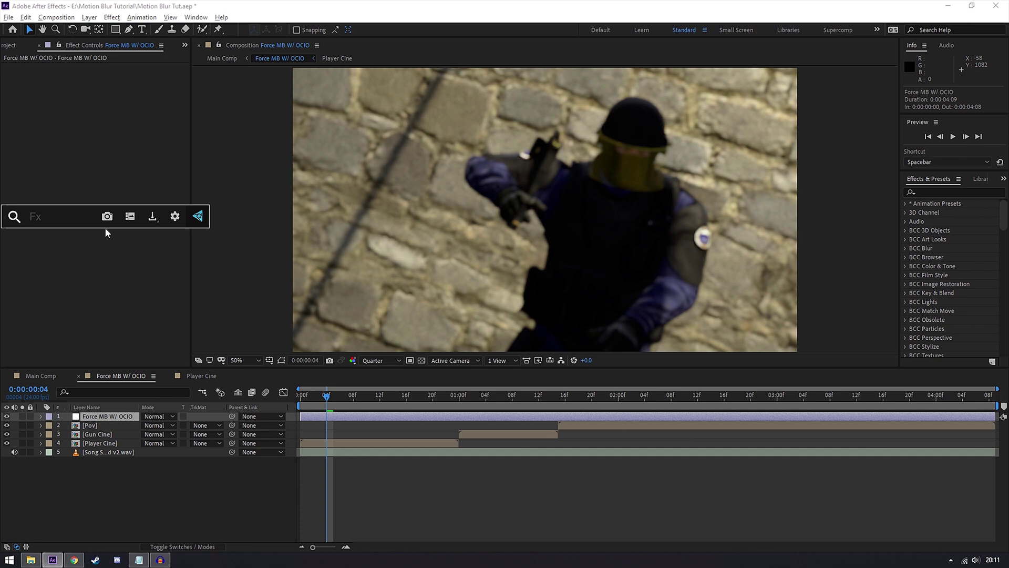
type("s_ocio")
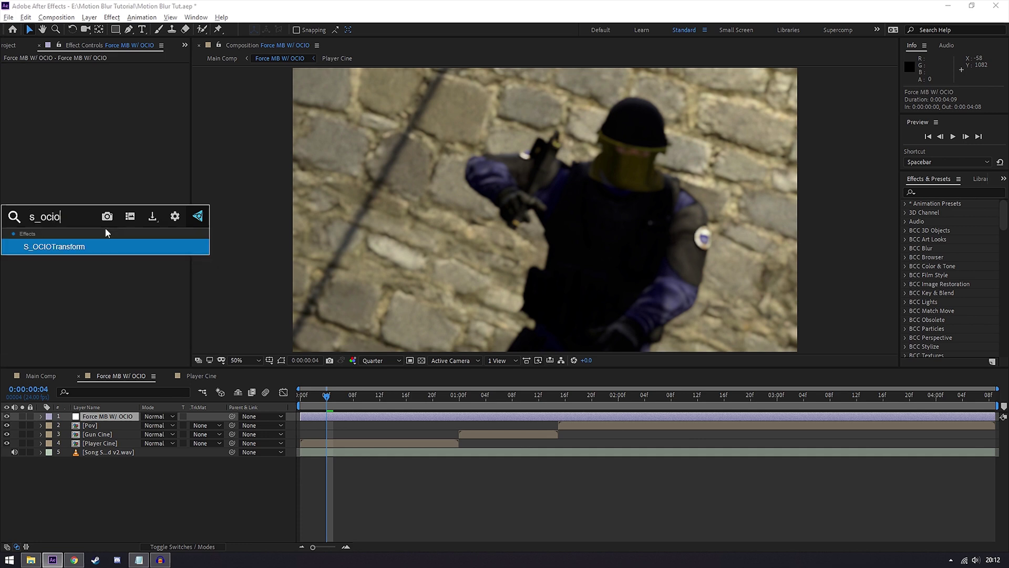
left_click(79, 247)
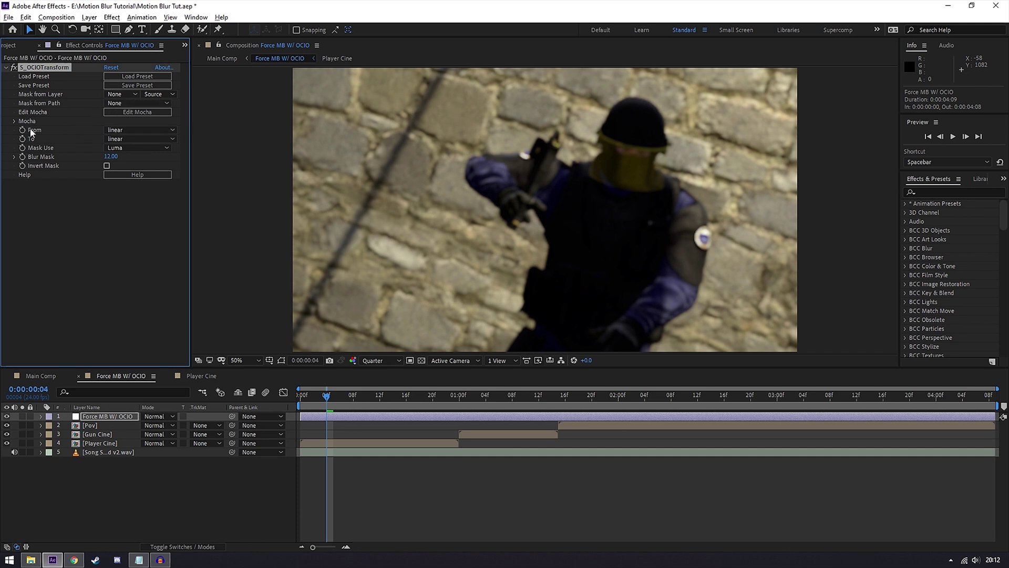
left_click(121, 130)
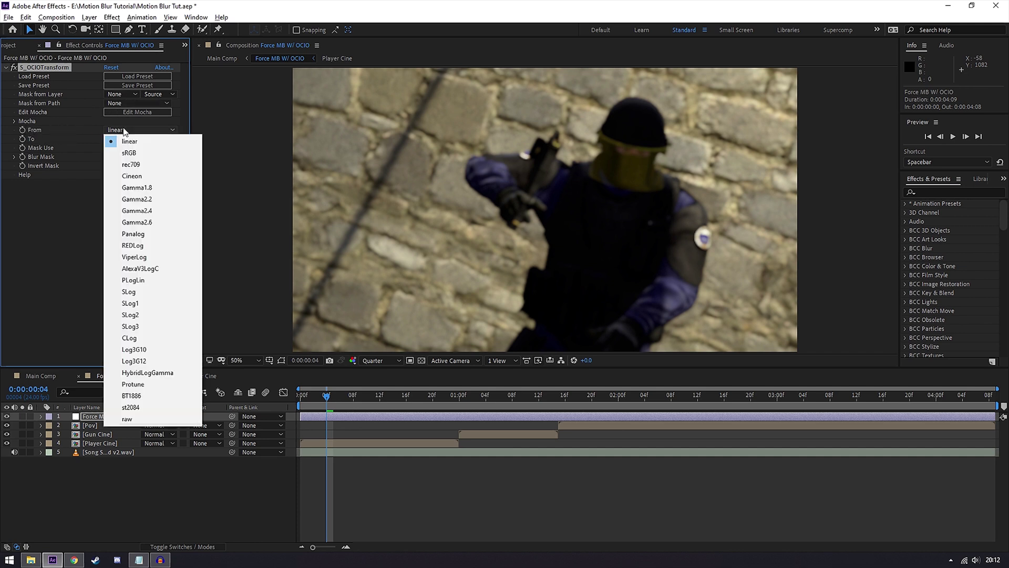
left_click(156, 157)
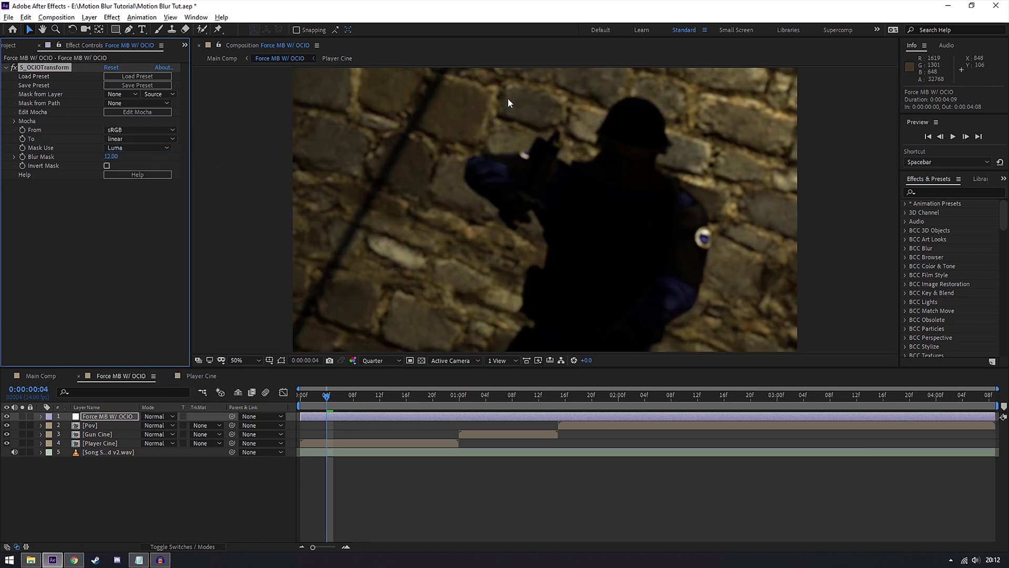
left_click(7, 68)
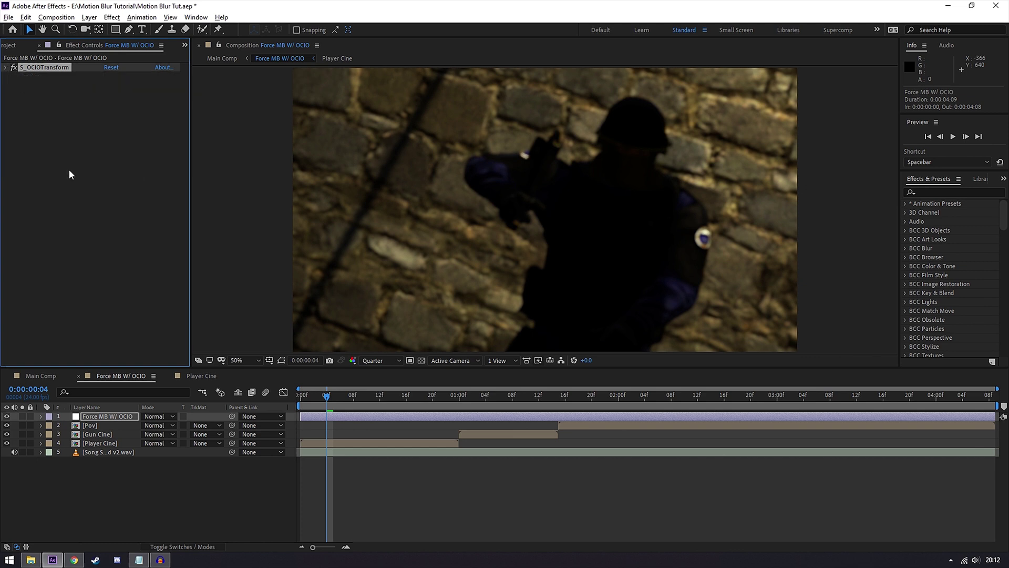
- Add CC Force Motion Blur after the OCIO transform with 16 samples and shutter angle 50
key("ctrl+space")
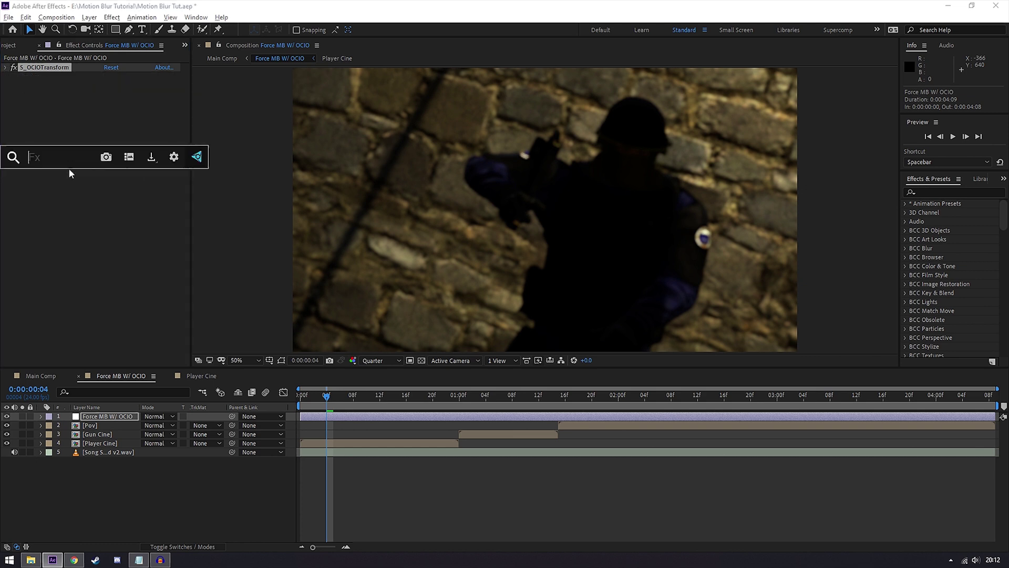
type("force")
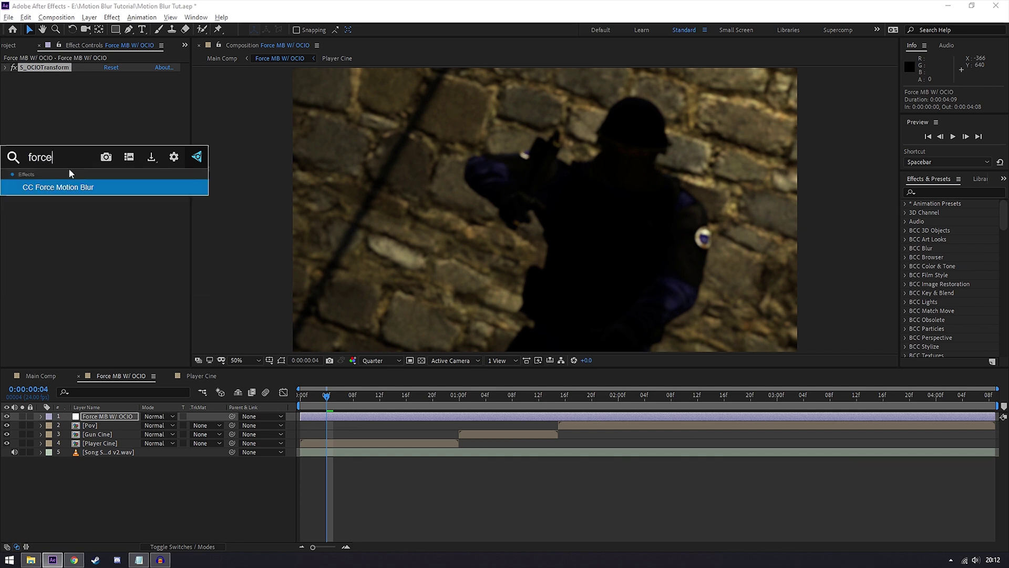
key("Return")
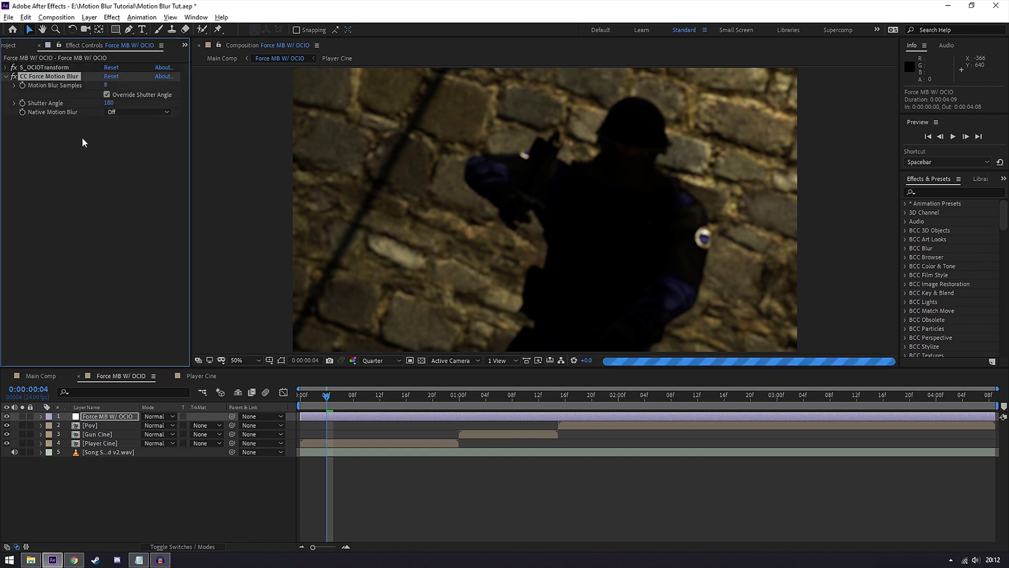
left_click(107, 86)
type("16")
left_click(109, 126)
left_click(109, 103)
type("50")
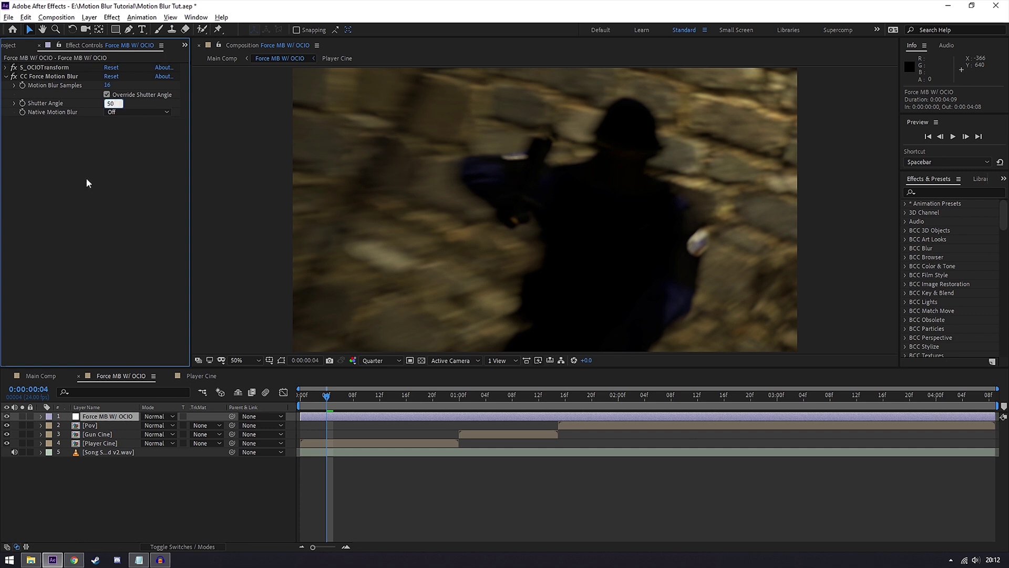
left_click(91, 167)
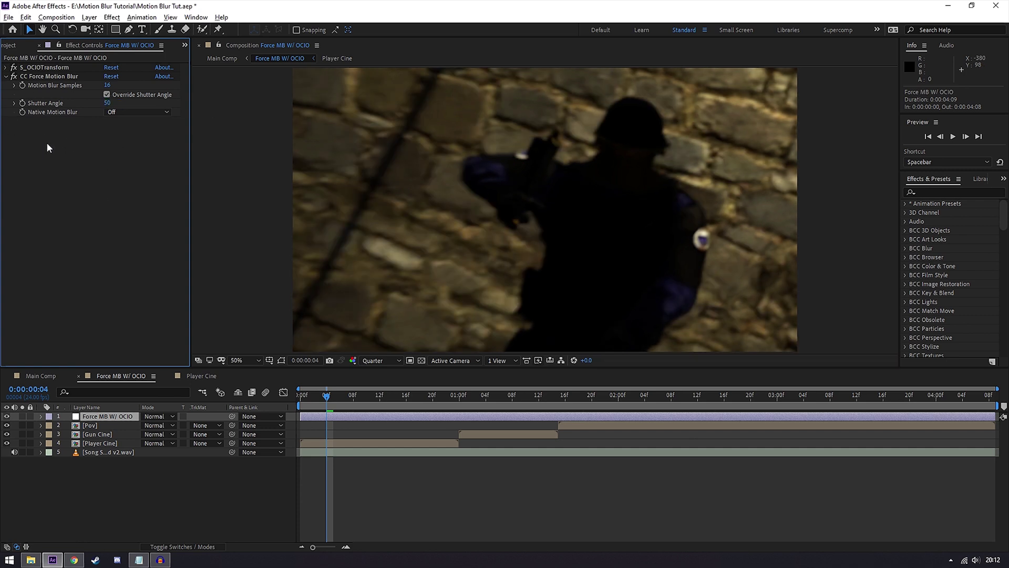
- Duplicate S_OCIOTransform and place the copy below CC Force Motion Blur
left_click(5, 76)
left_click(52, 68)
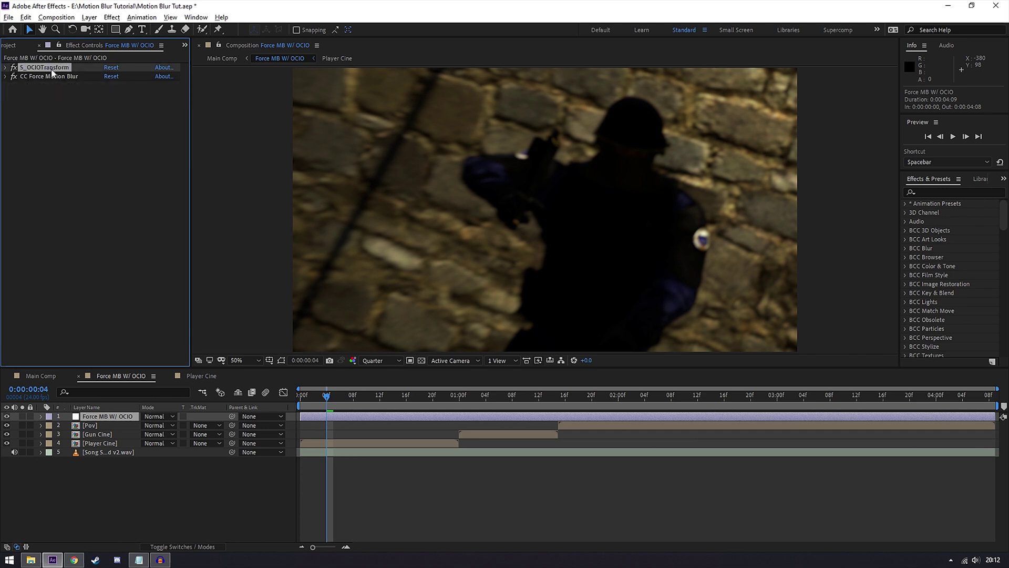
left_click(58, 132)
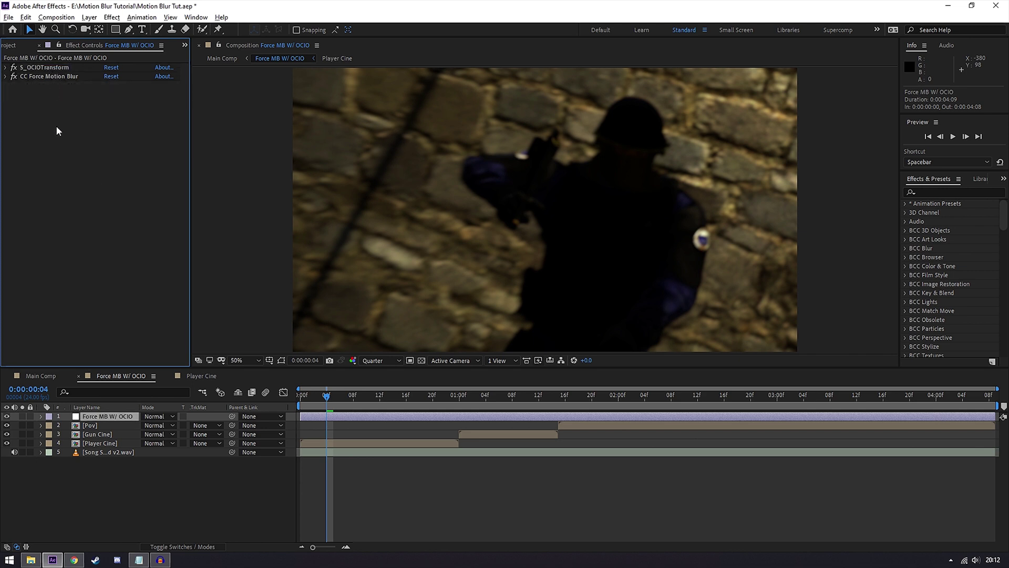
left_click(33, 69)
key("ctrl+d")
left_click_drag(52, 78, 45, 221)
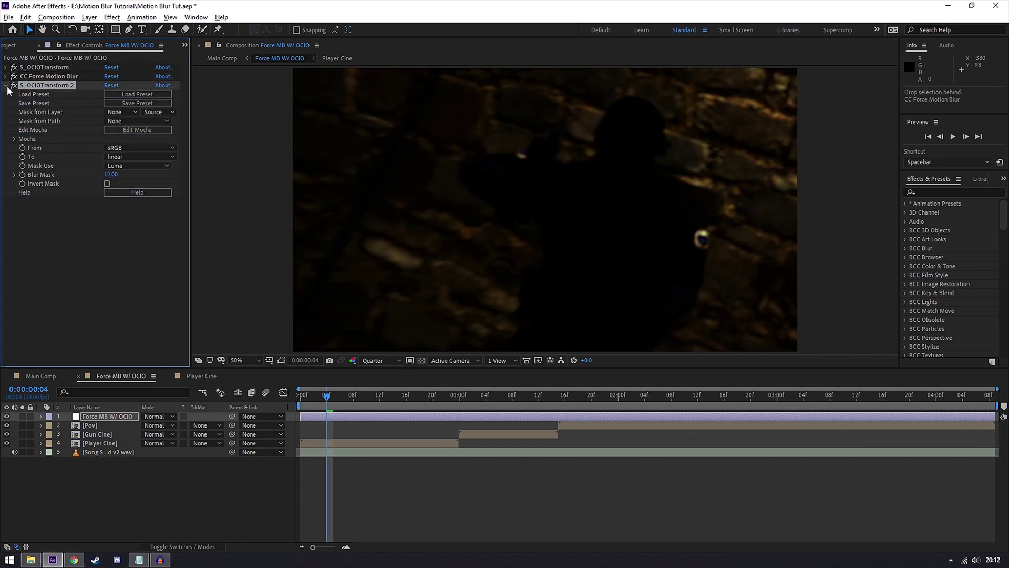
- Set the copied transform to convert from linear to sRGB
left_click(128, 156)
left_click(121, 159)
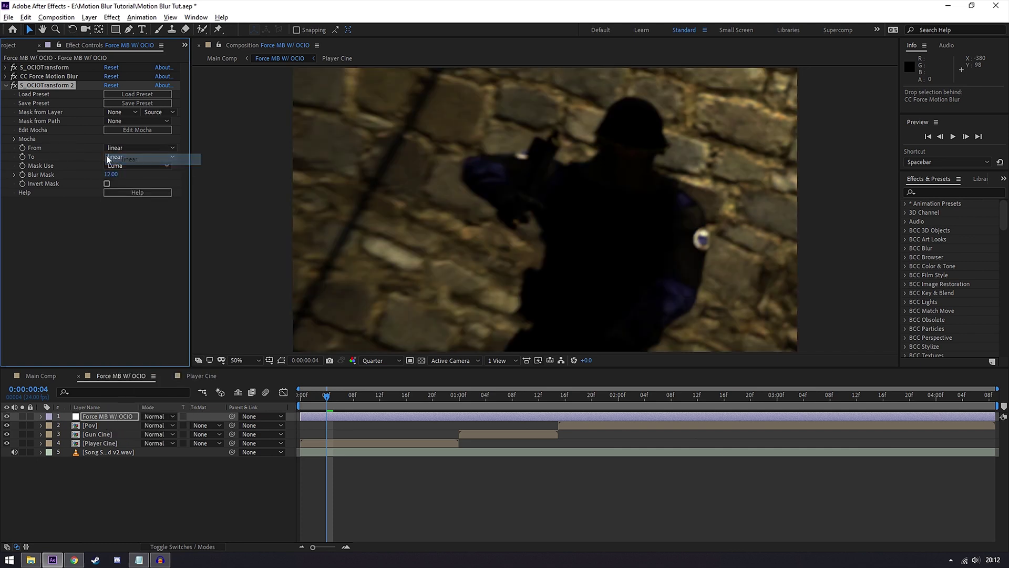
left_click(119, 157)
left_click(131, 181)
left_click(108, 267)
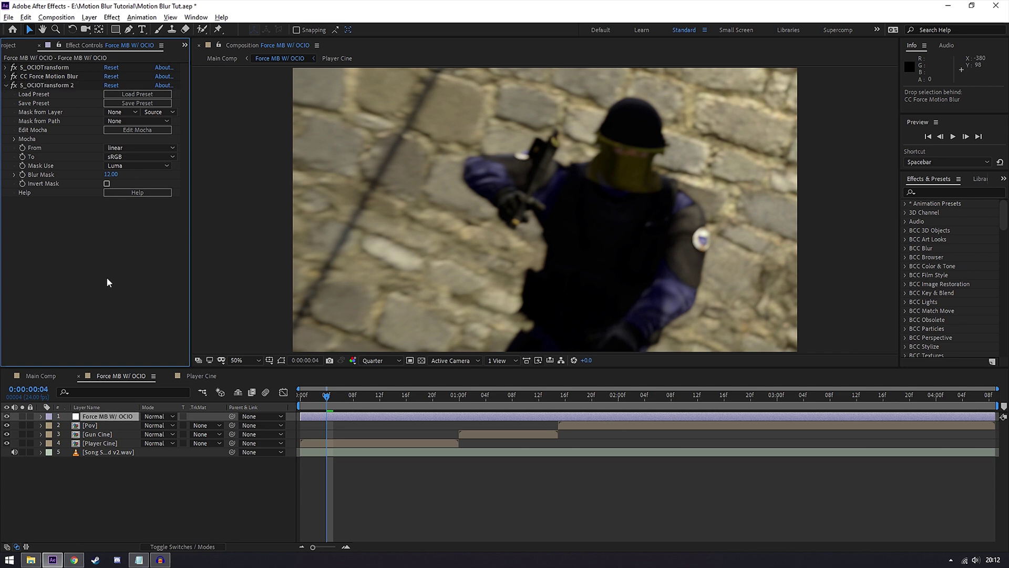
left_click(8, 87)
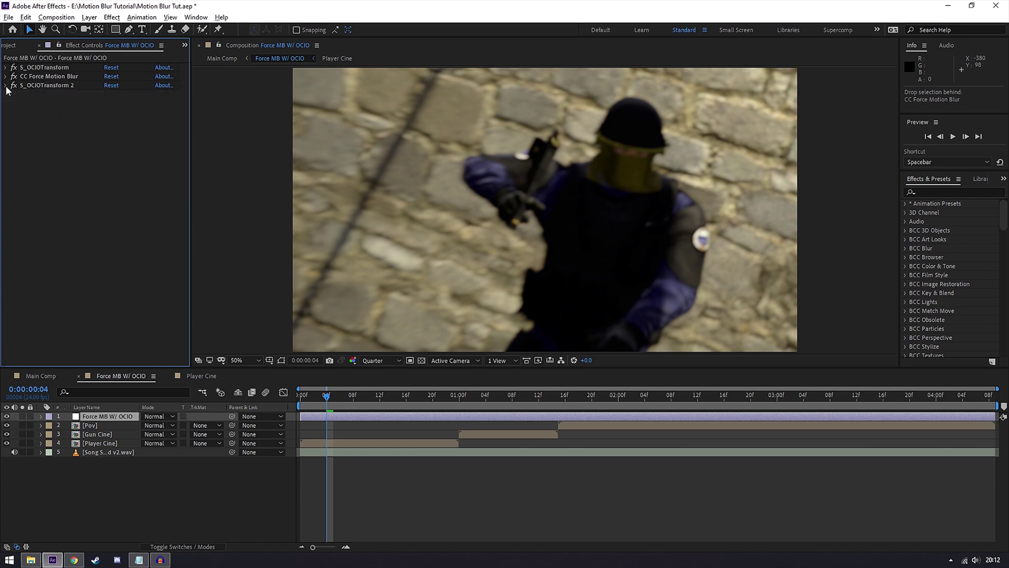
left_click_drag(326, 400, 331, 400)
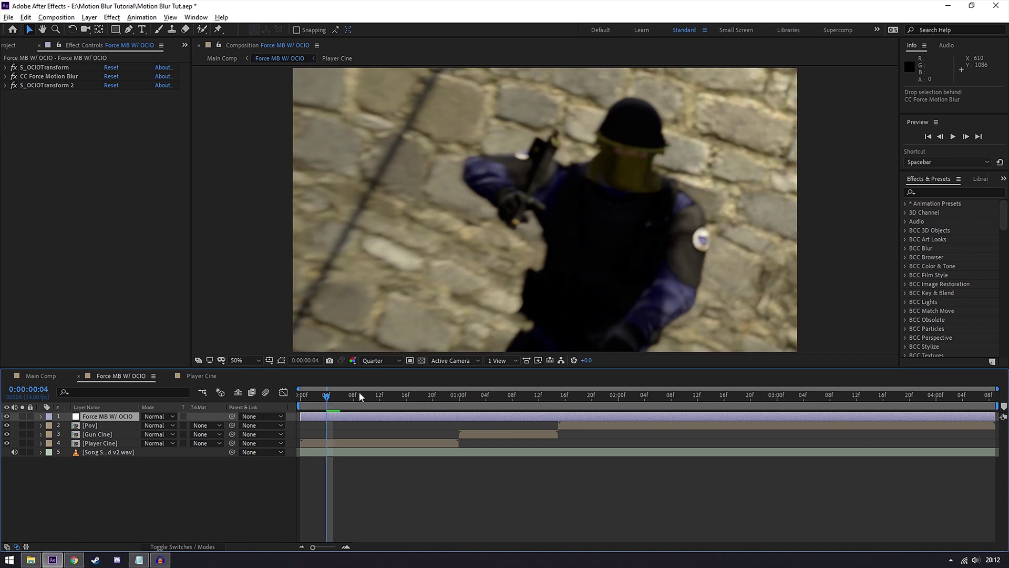
left_click(310, 401)
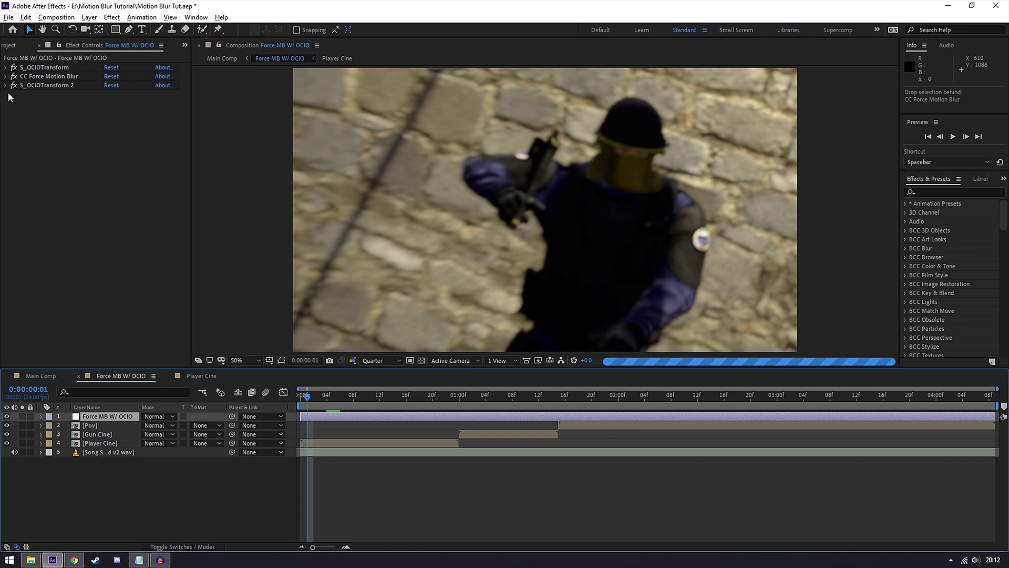
left_click(38, 68)
left_click(42, 86, "ctrl")
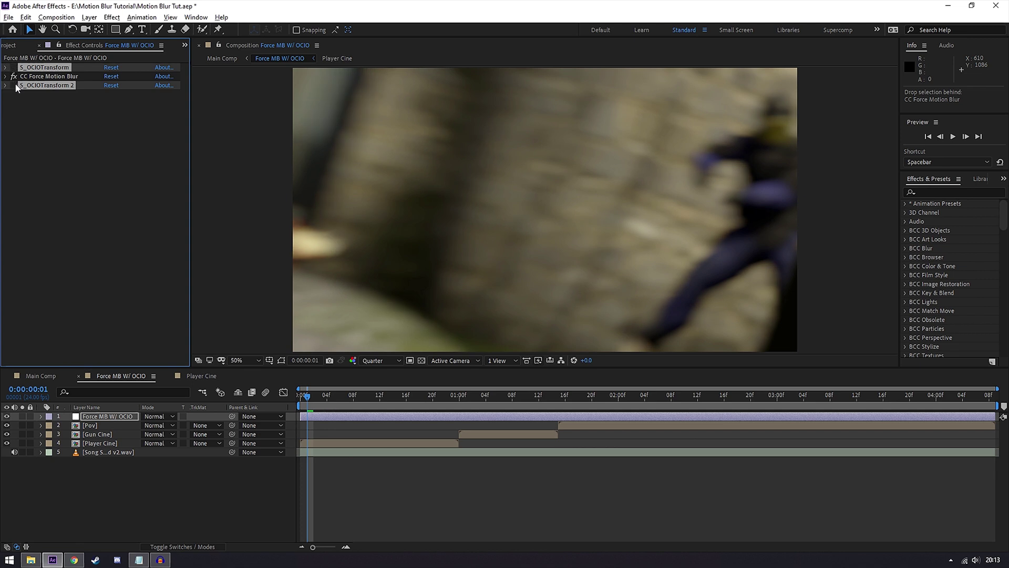
left_click(14, 85)
left_click(14, 85)
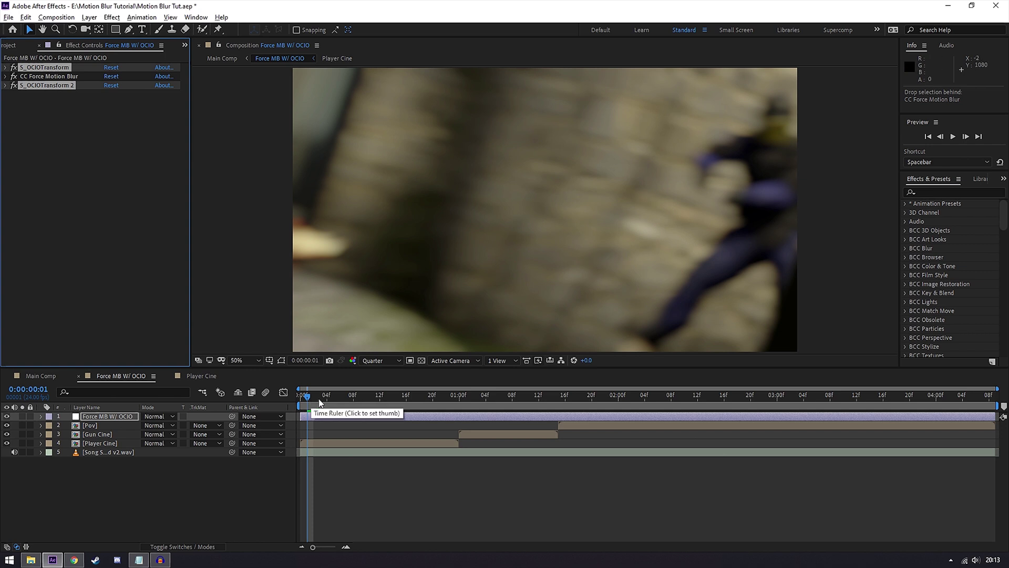
left_click(14, 86)
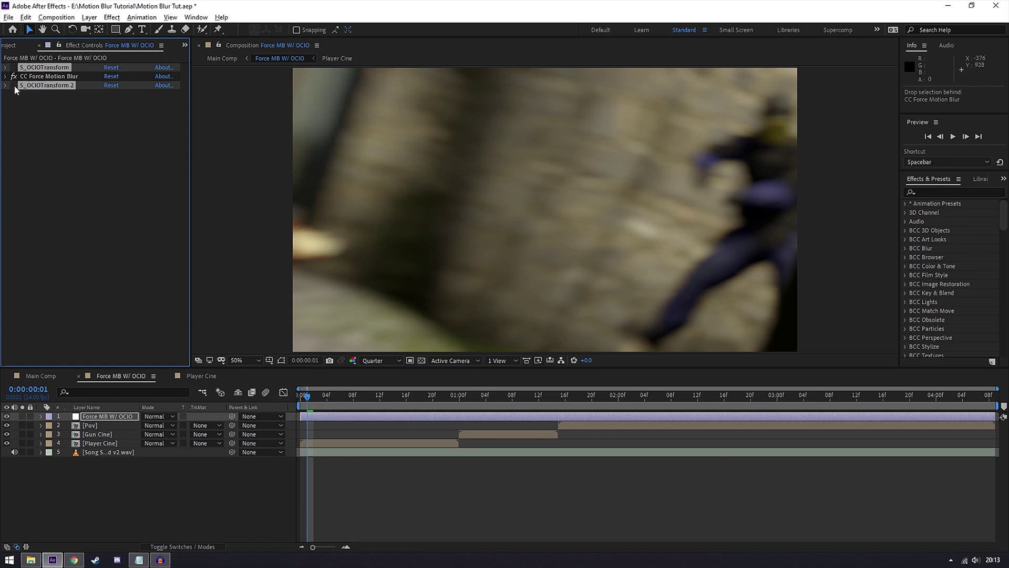
left_click(14, 86)
left_click(14, 86)
left_click(14, 86)
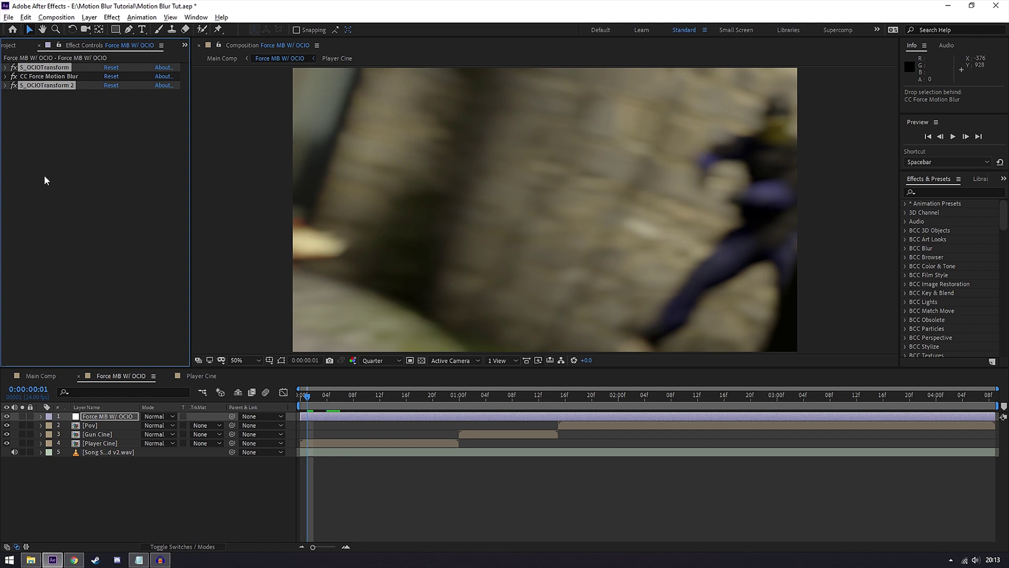
left_click(67, 179)
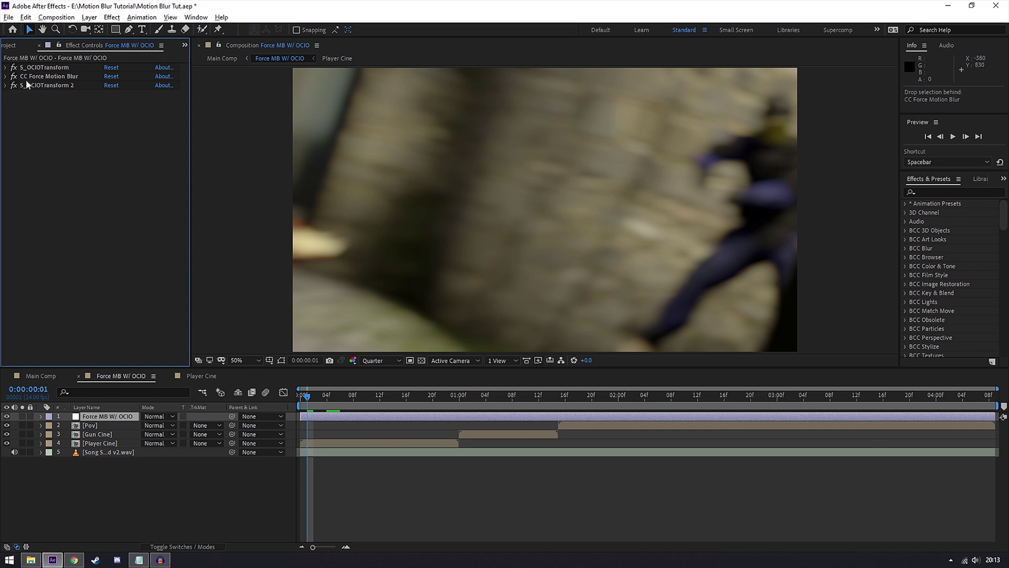
left_click(39, 69)
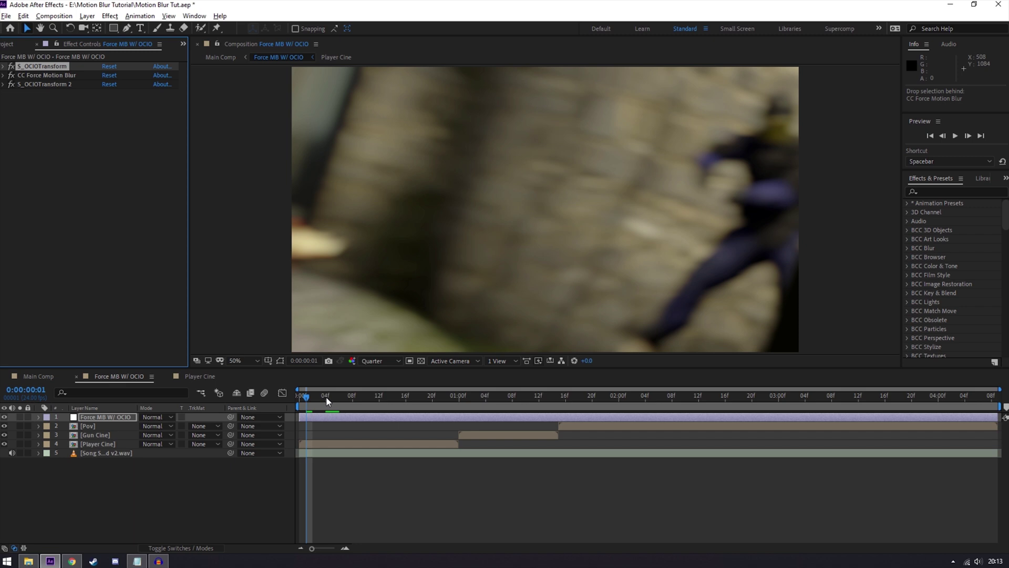
- Go to frame 4, switch to Main Comp and select the No Motion Blur clip
left_click(326, 396)
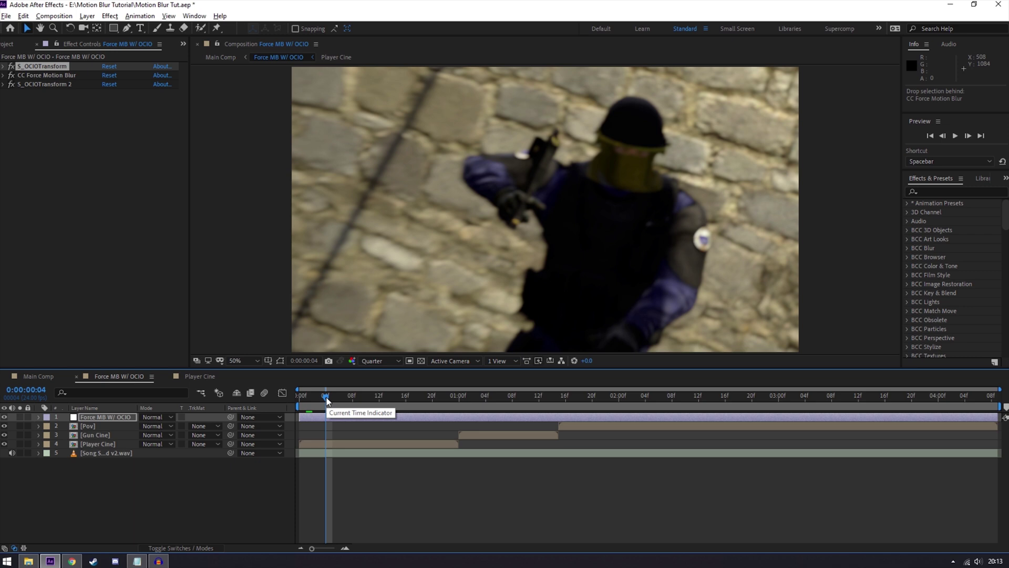
left_click(39, 376)
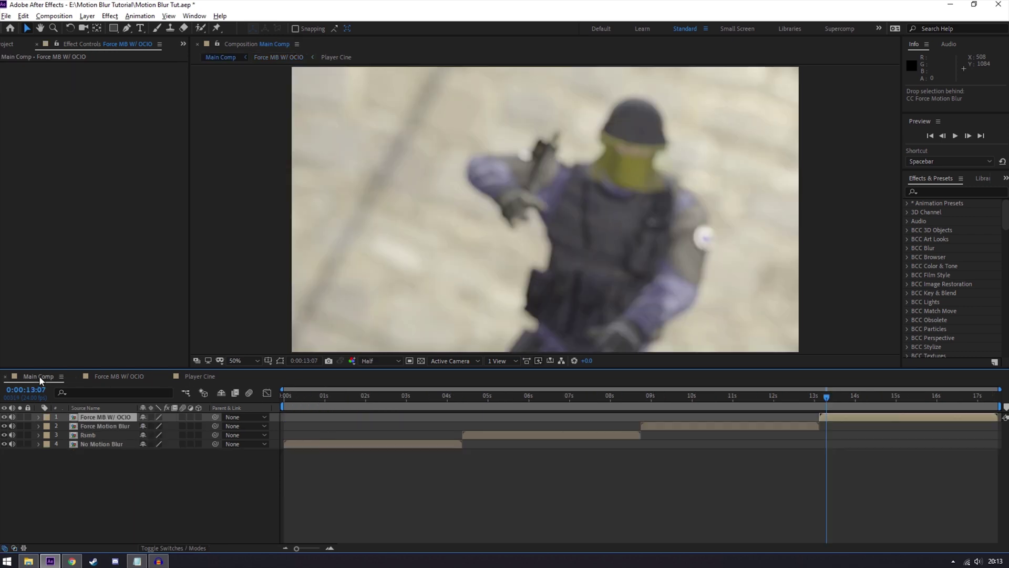
left_click(102, 444)
left_click(338, 398)
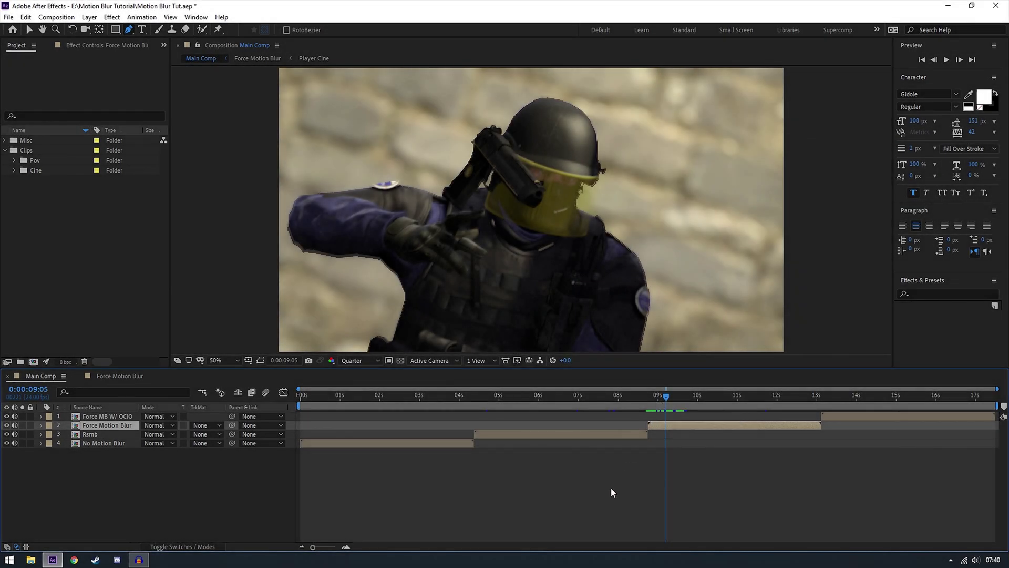
- Select the Rsmb, Force Motion Blur and Force MB W/ OCIO clips in turn
left_click(571, 435)
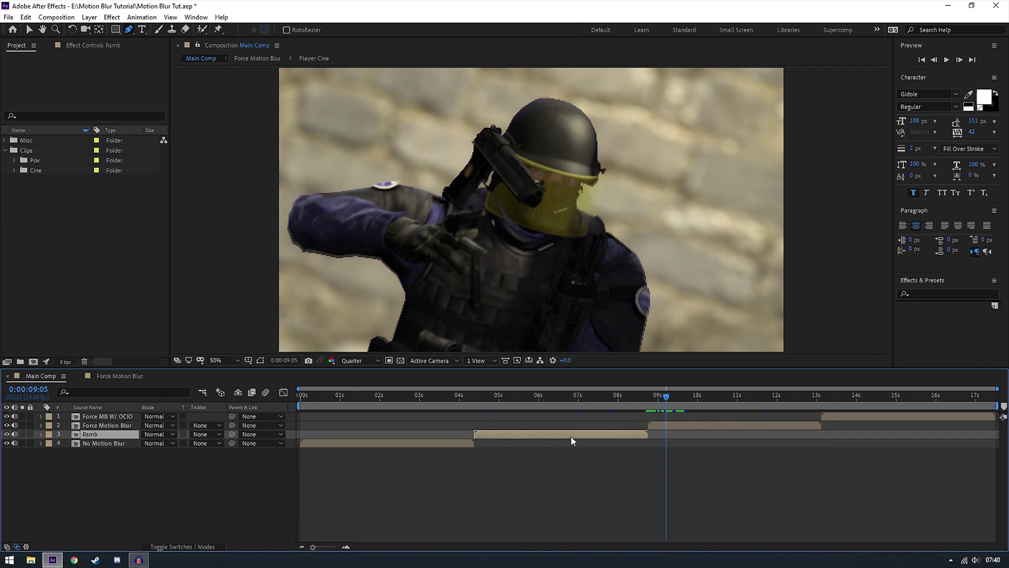
left_click(667, 427)
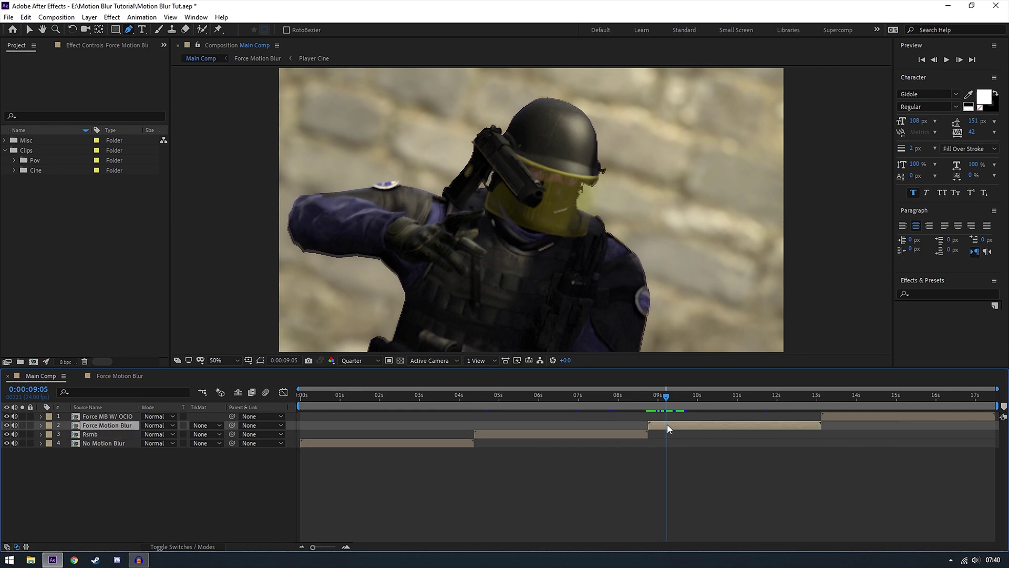
left_click(850, 419)
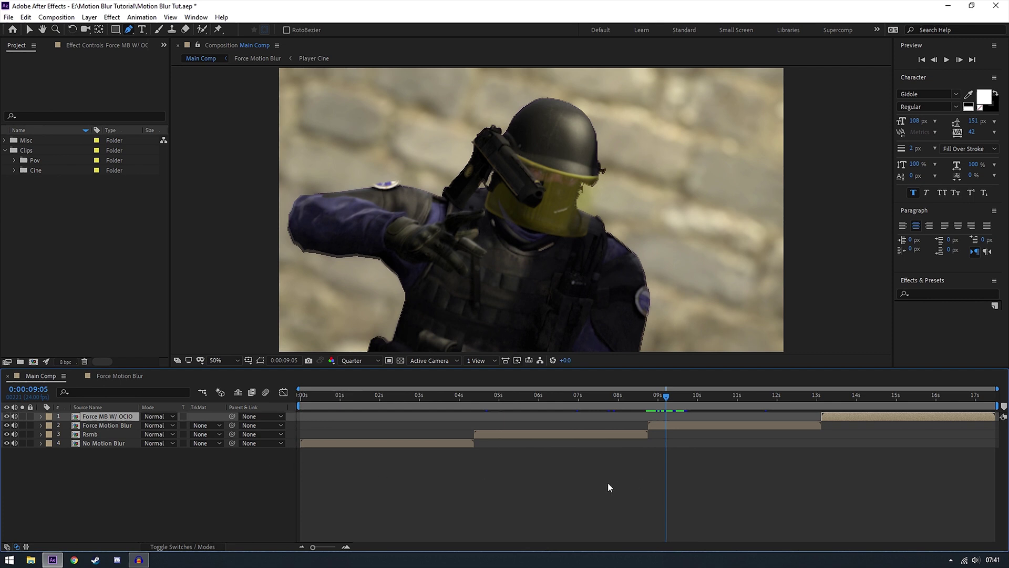
- Open the Force Motion Blur precomp, go to frame 19 and shift Gun Cine earlier
double_click(676, 428)
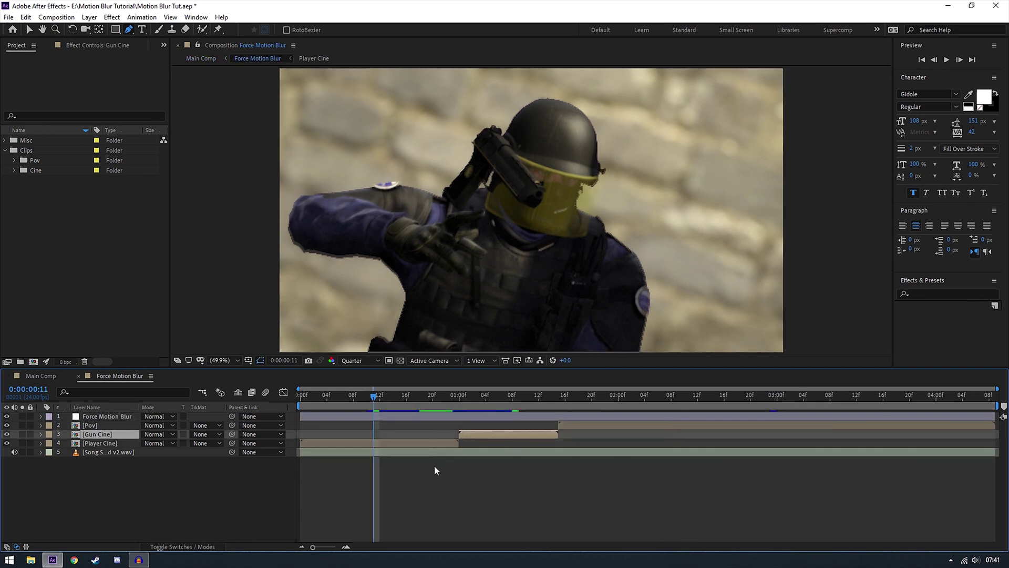
left_click_drag(392, 396, 425, 395)
left_click_drag(494, 433, 455, 431)
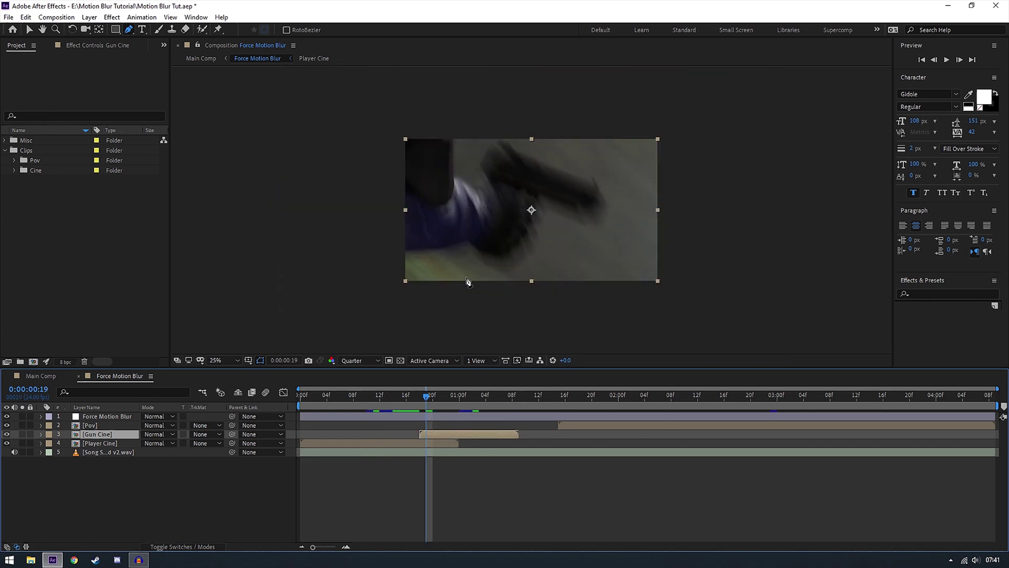
- Draw a closed four-point mask around the right half of the Gun Cine frame
key("comma")
key("comma")
left_click(686, 123)
left_click(686, 316)
left_click(533, 315)
left_click(533, 107)
left_click(686, 123)
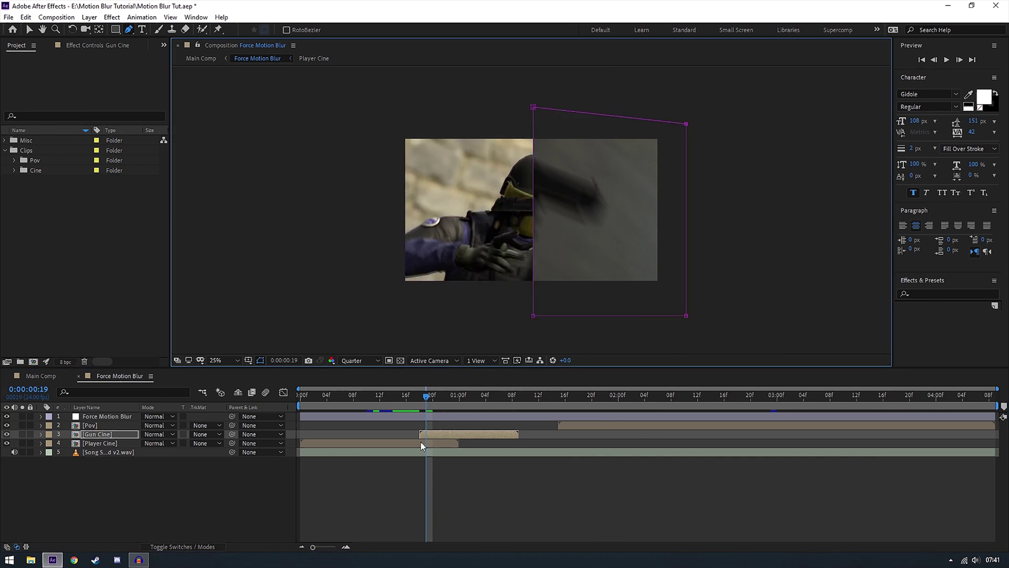
- Enable the Mask Path stopwatch and select the mask's left-side points
key("m")
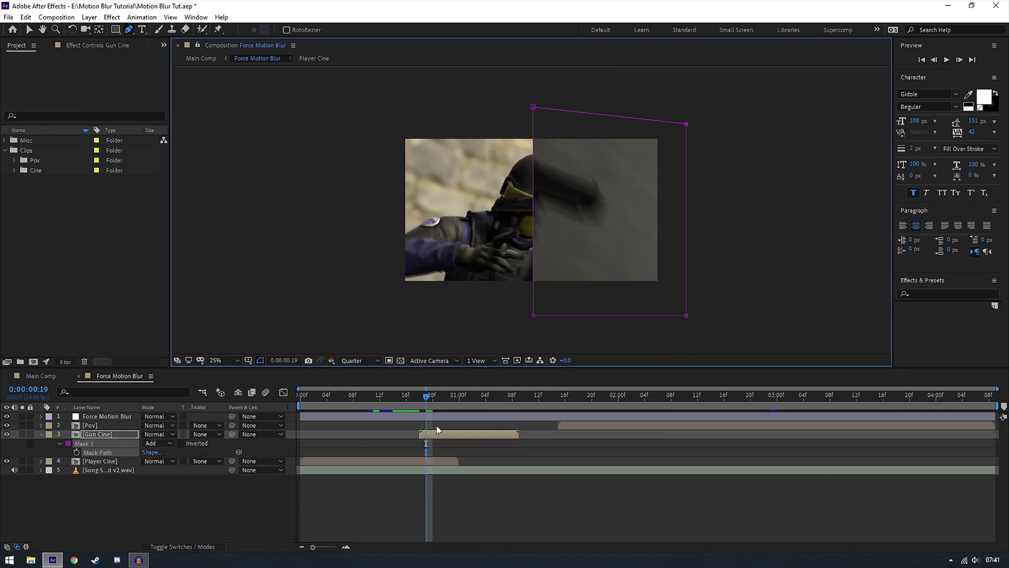
left_click(77, 452)
left_click_drag(427, 403, 421, 399)
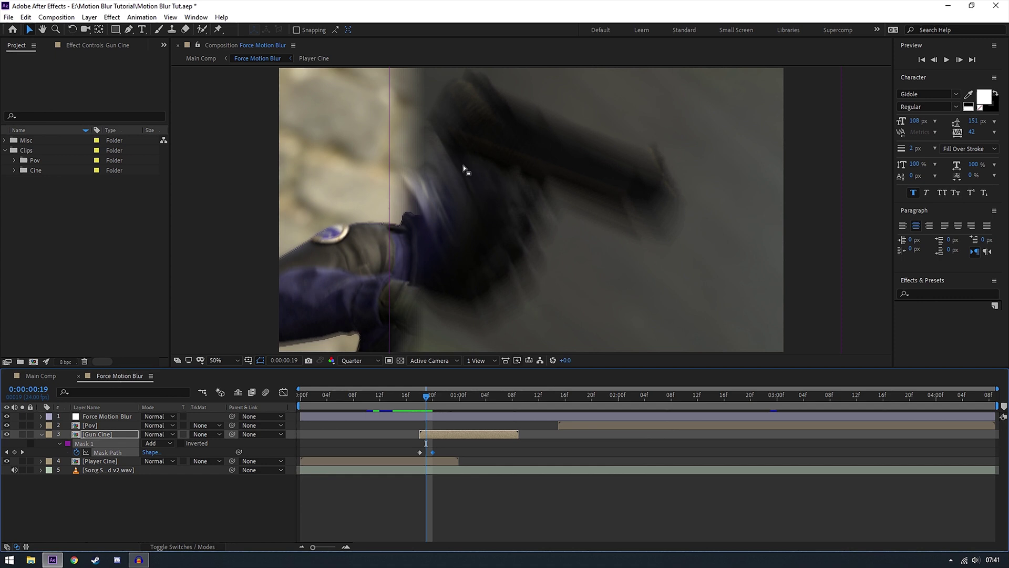
key("comma")
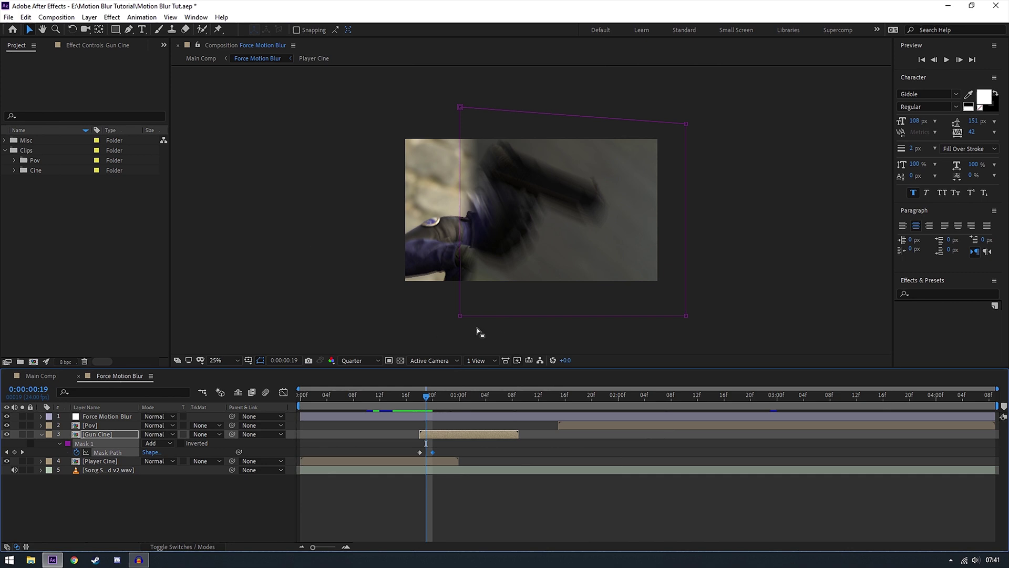
- Move the mask's lower-left corner, adding a new Mask Path keyframe at frame 19
mouse_move(460, 317)
left_mouse_down()
mouse_move(543, 318)
mouse_move(443, 319)
left_mouse_up()
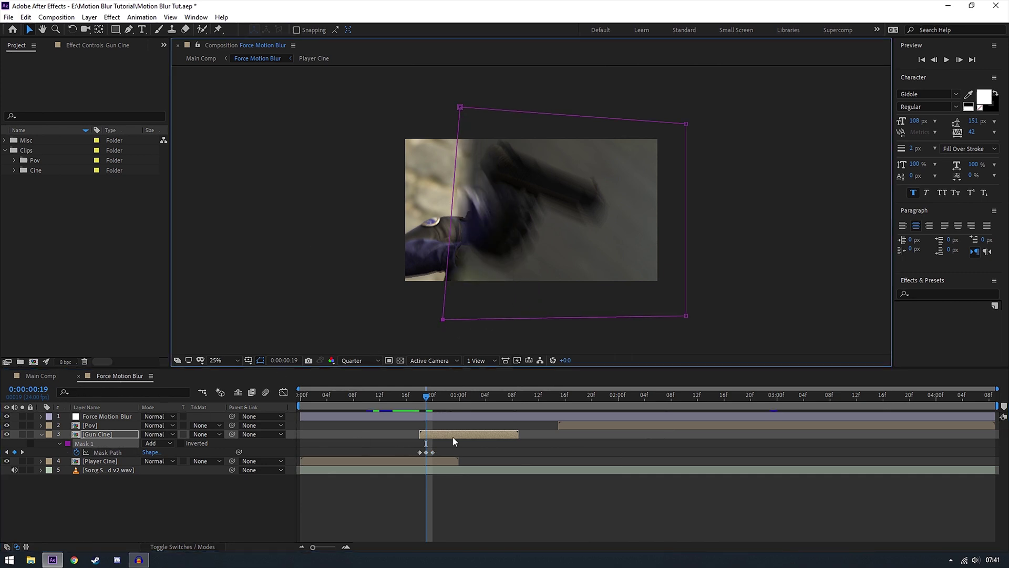